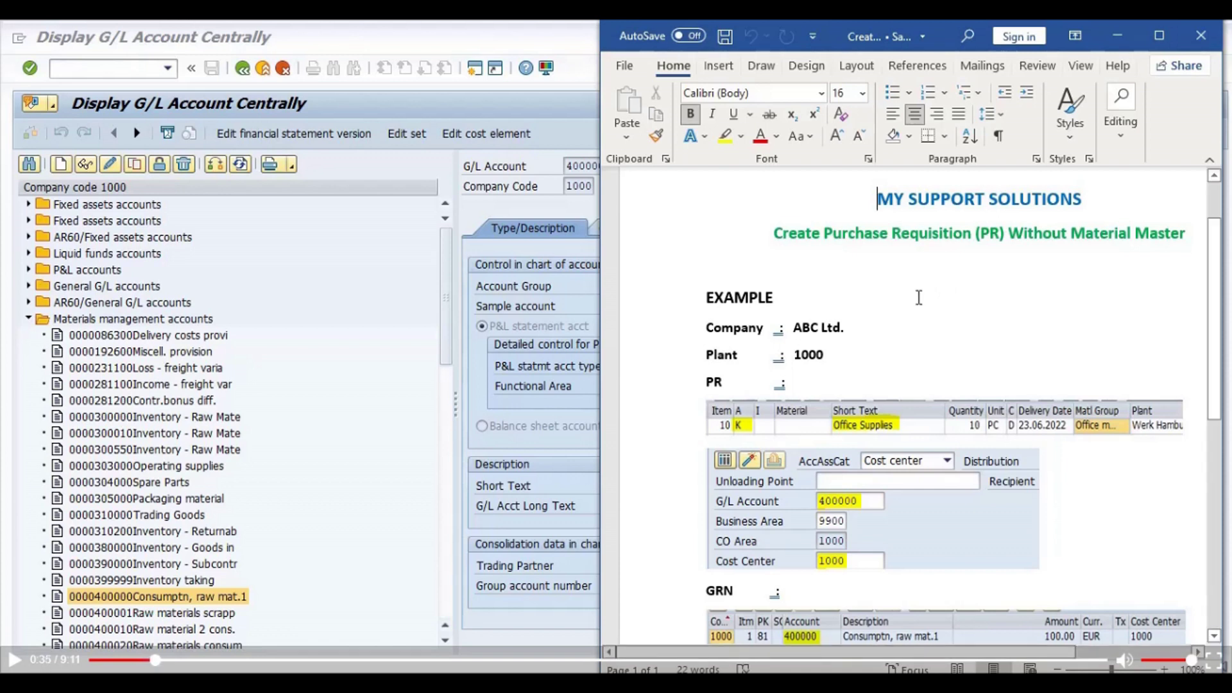
- Review the PR and GRN sections of the example document on creating a purchase requisition without a material master
scroll(919, 297, "down", 1)
scroll(920, 297, "down", 1)
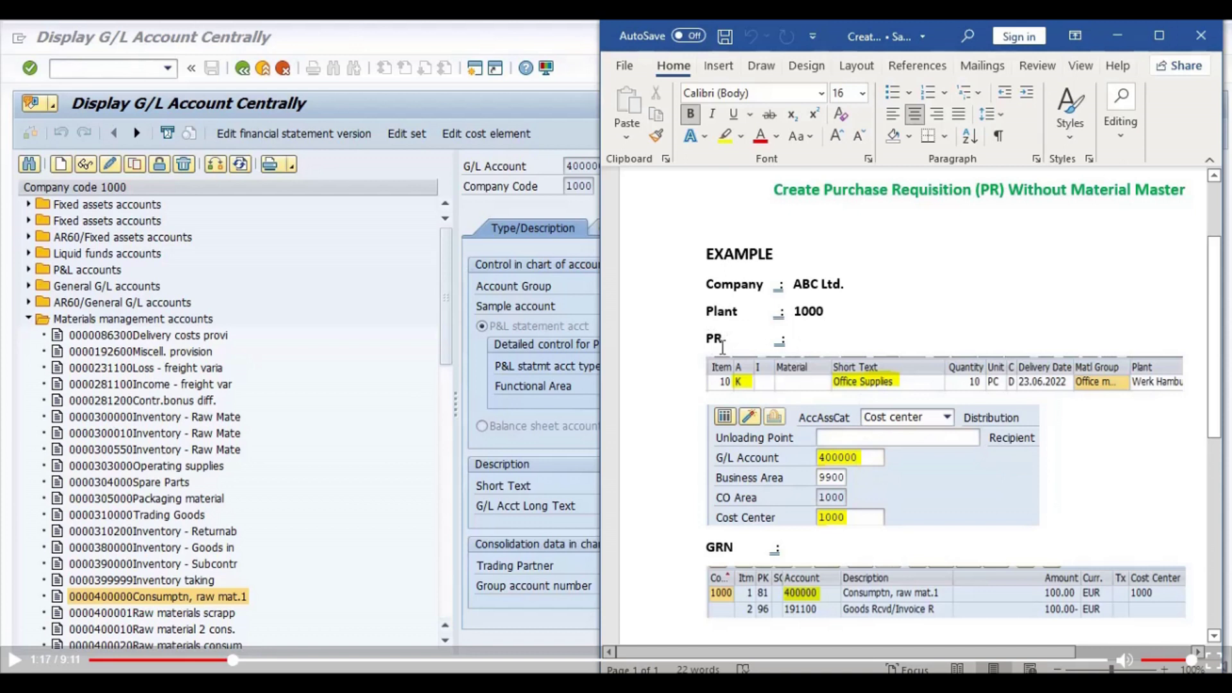
scroll(1014, 421, "down", 1)
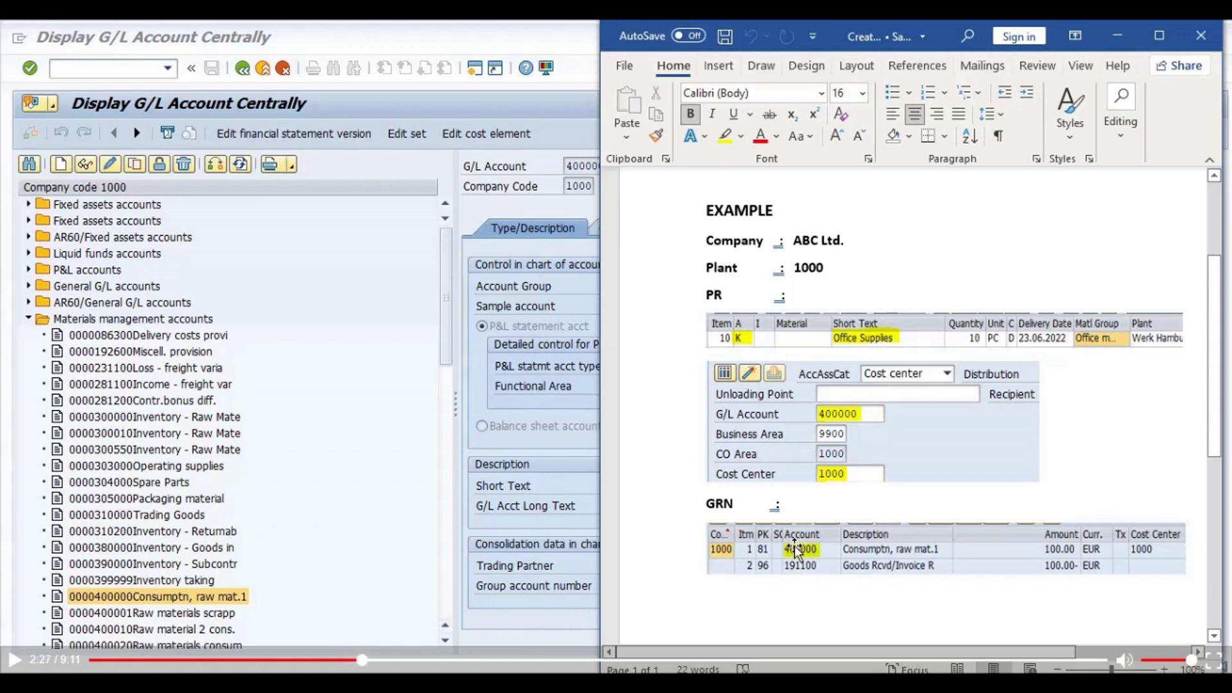
scroll(1117, 453, "up", 3)
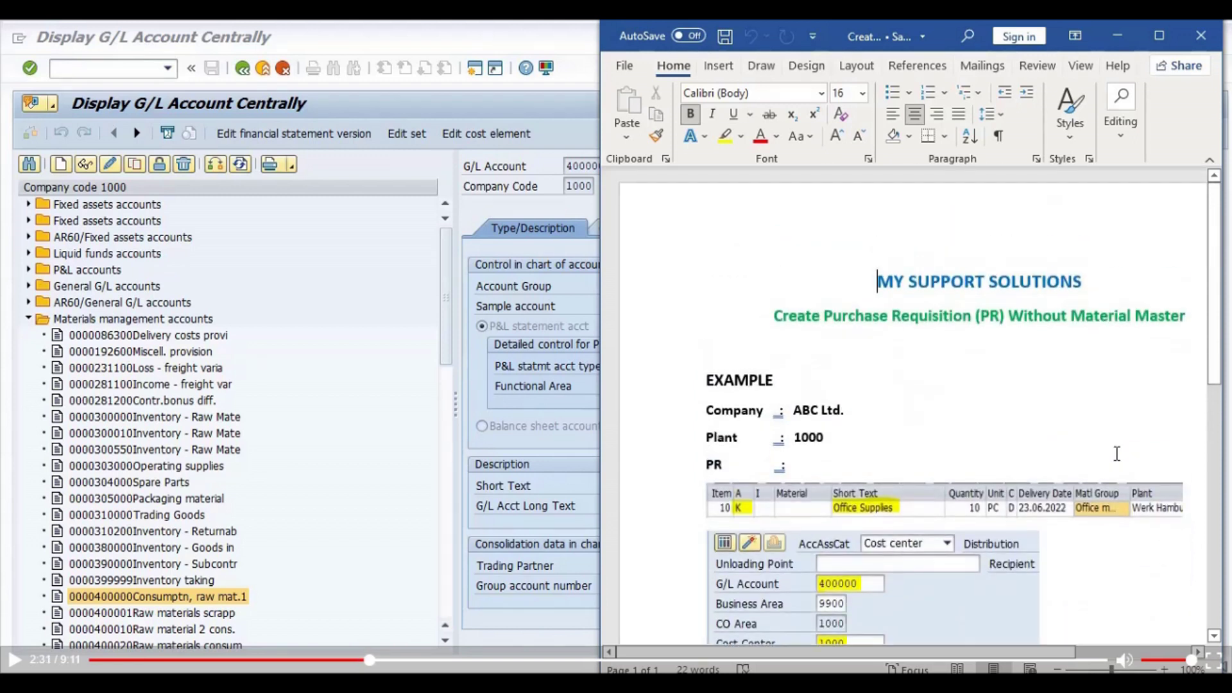
scroll(1116, 454, "down", 3)
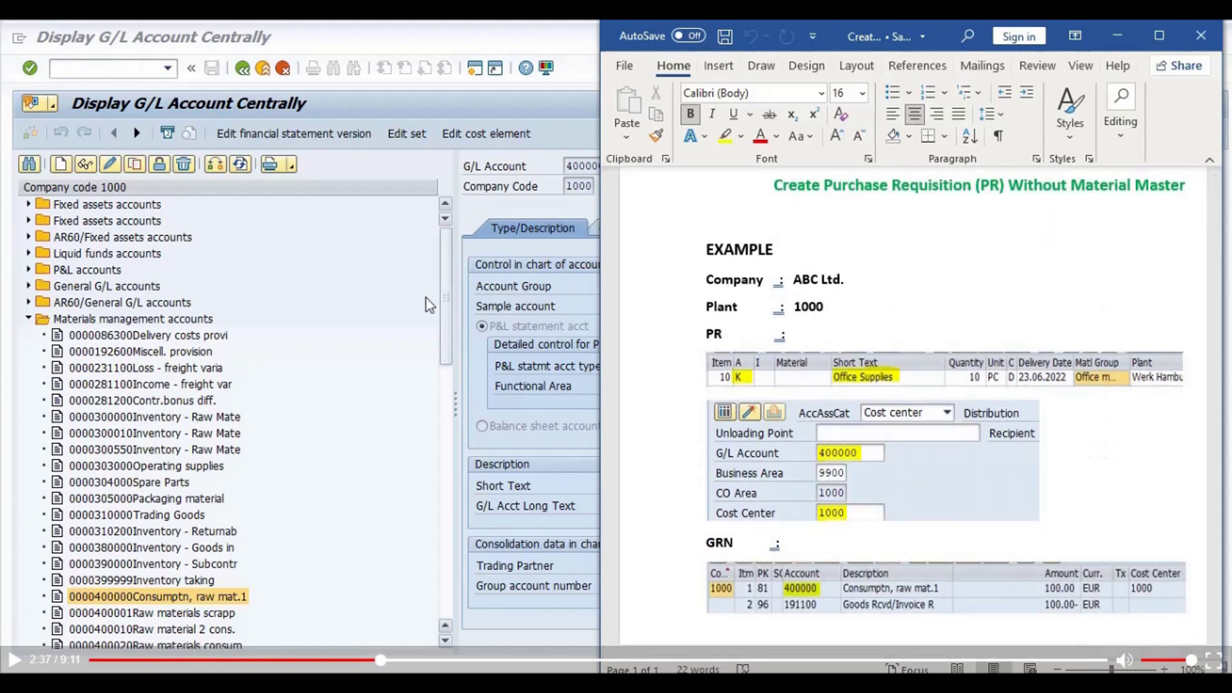
- Switch to SAP and start transaction ME51N in a new session
left_click(380, 288)
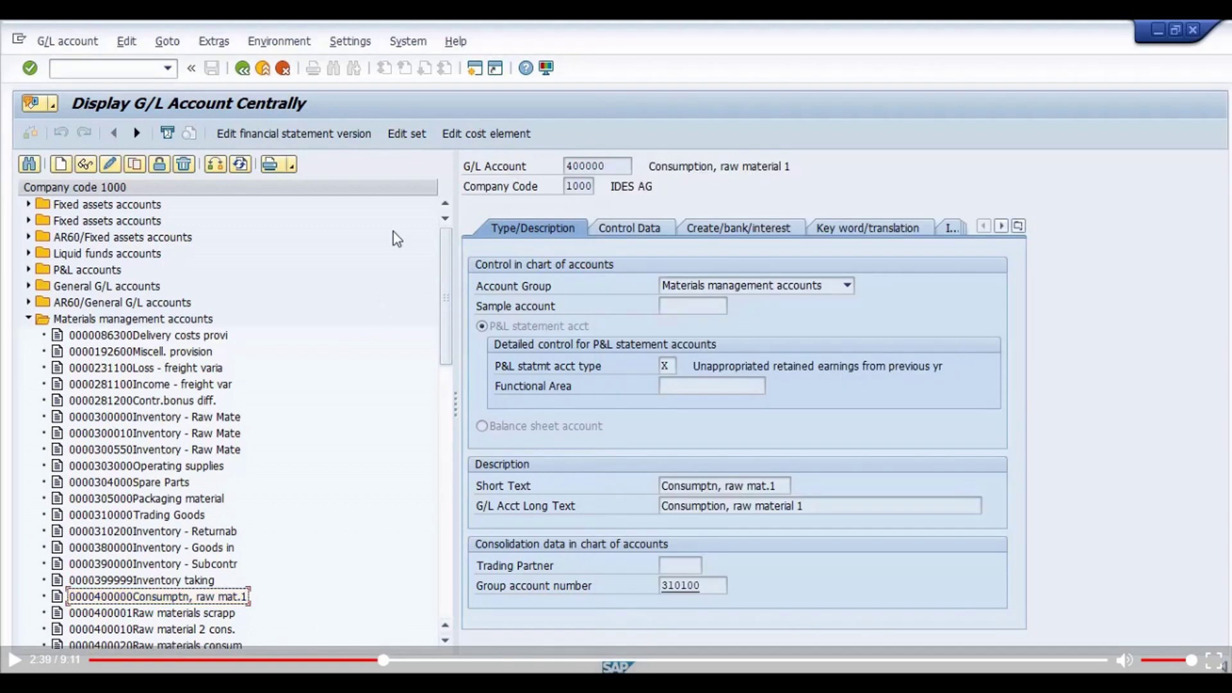
left_click(475, 71)
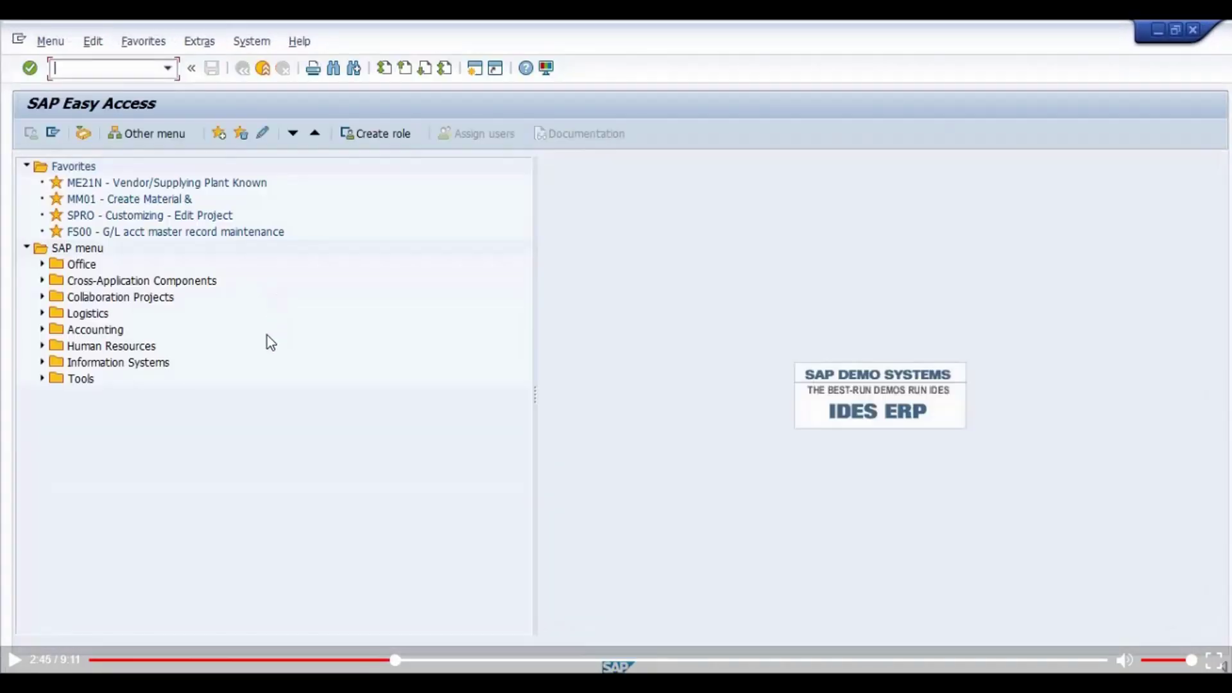
type("me51n")
key("Return")
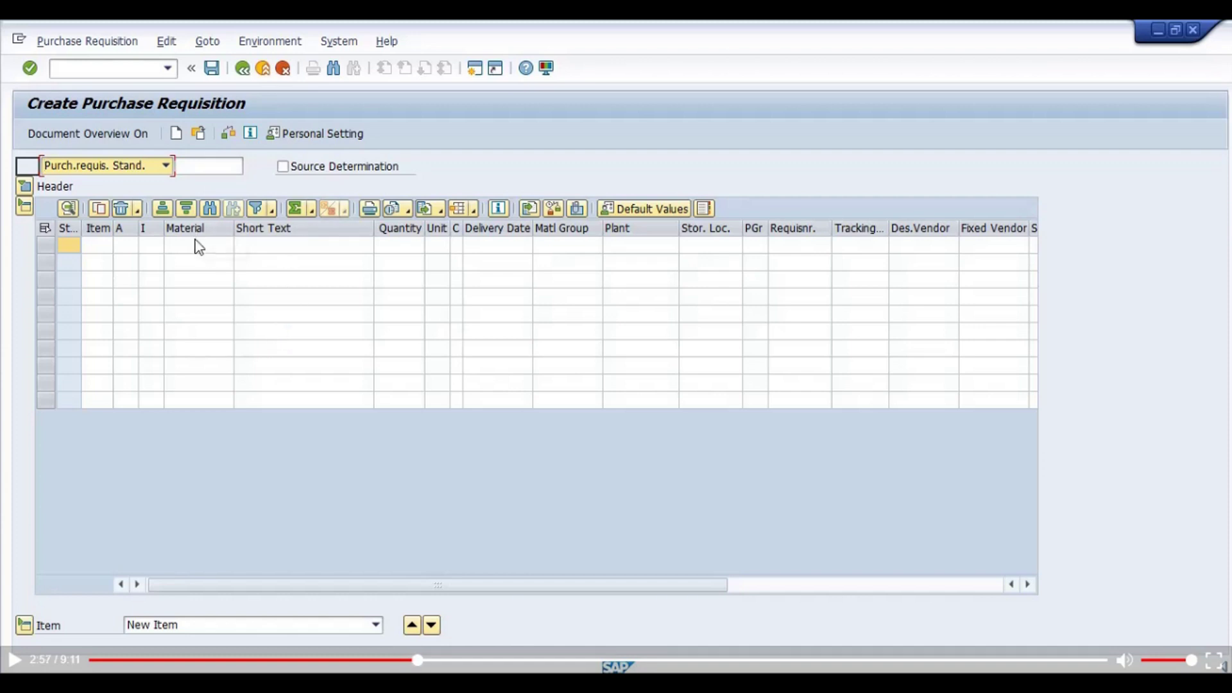
- Enter a requisition item without a material number: short text Office Supplies, quantity 50, unit pc
left_click(253, 247)
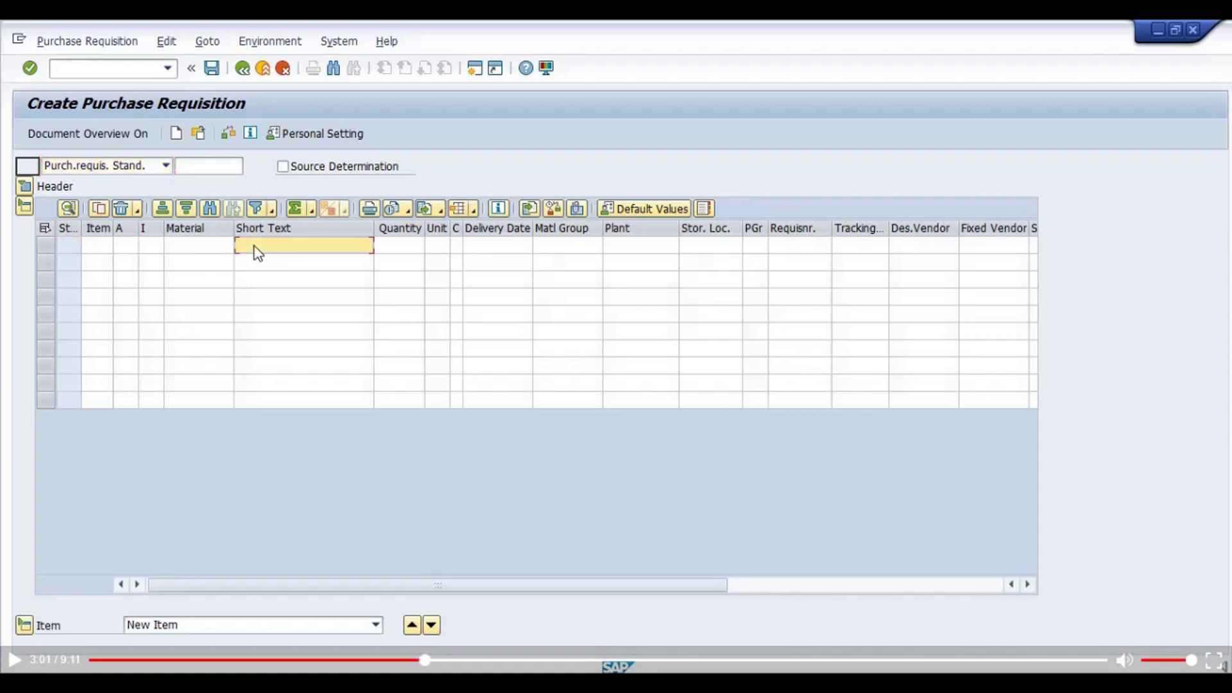
type("O")
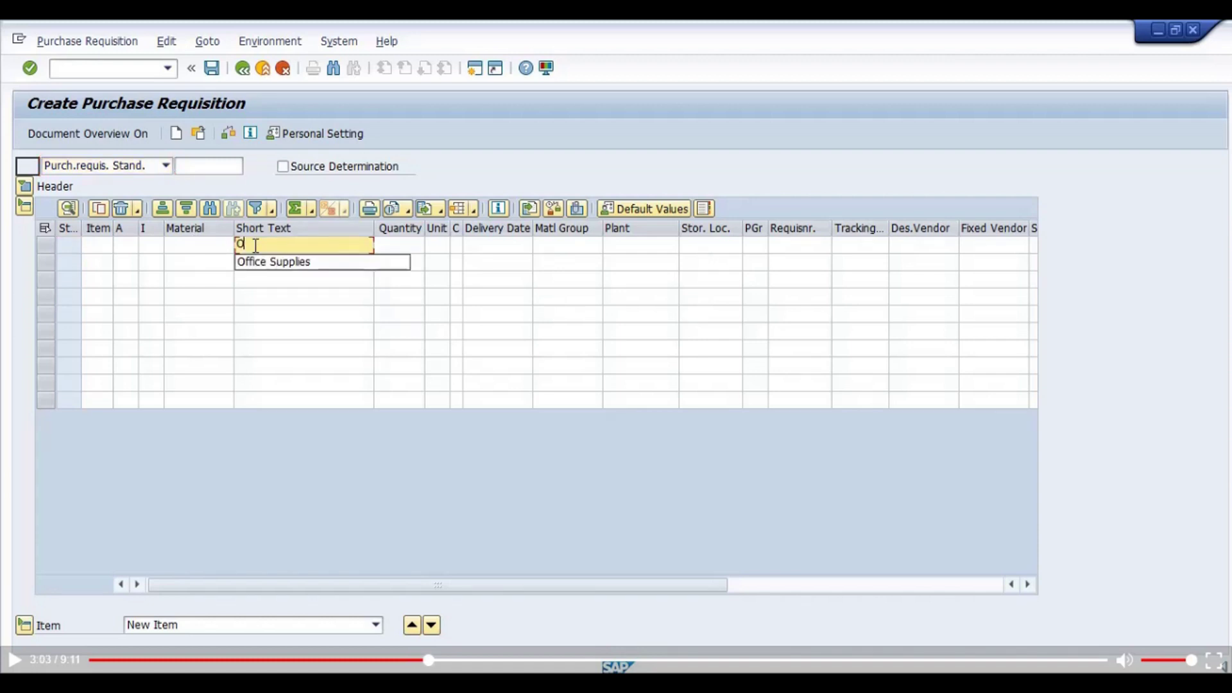
key("Down")
key("Return")
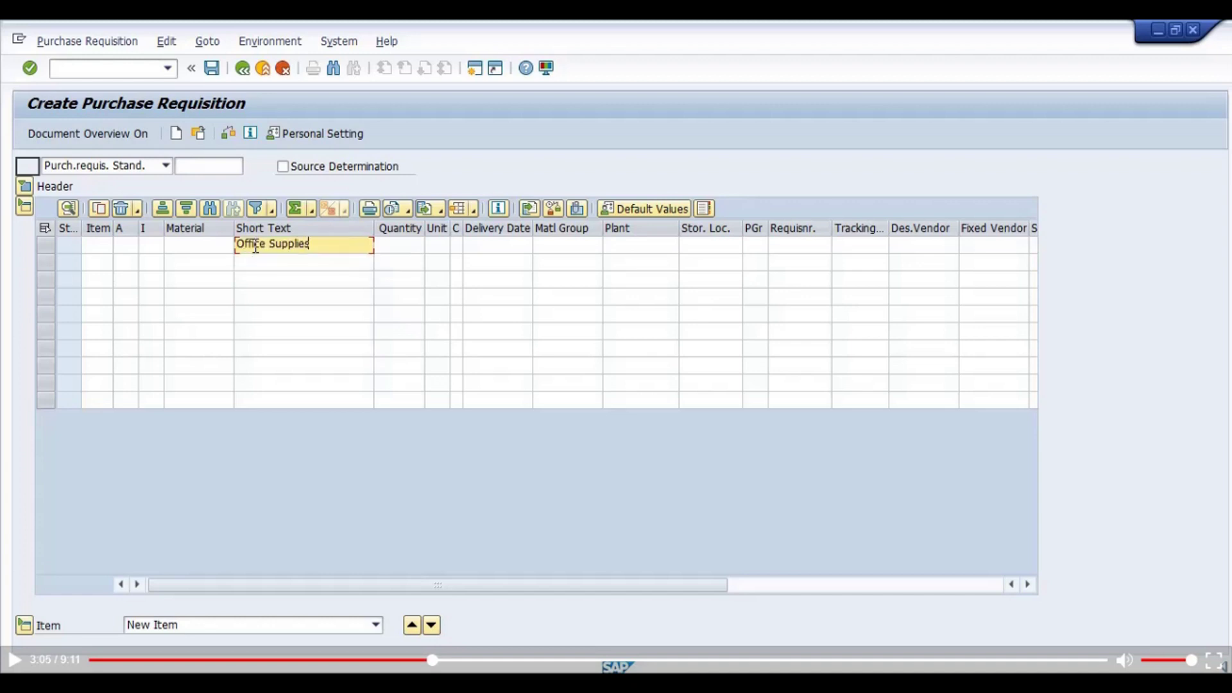
key("Tab")
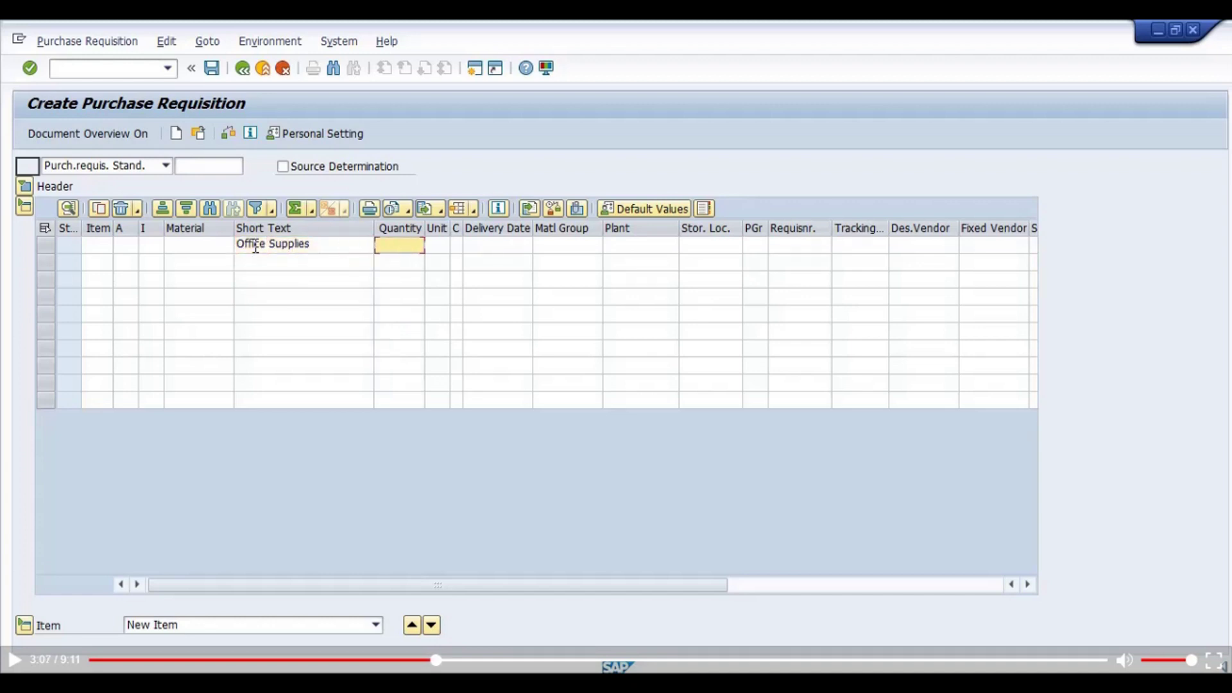
type("50")
left_click(618, 244)
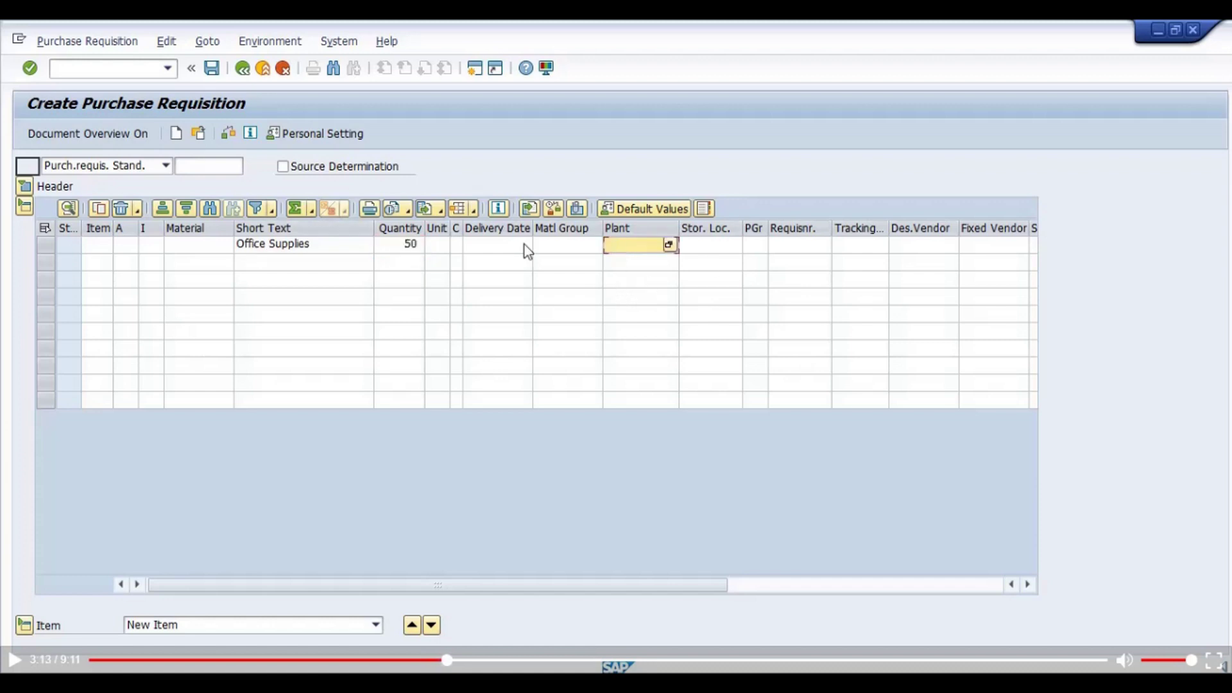
left_click(439, 250)
type("pc")
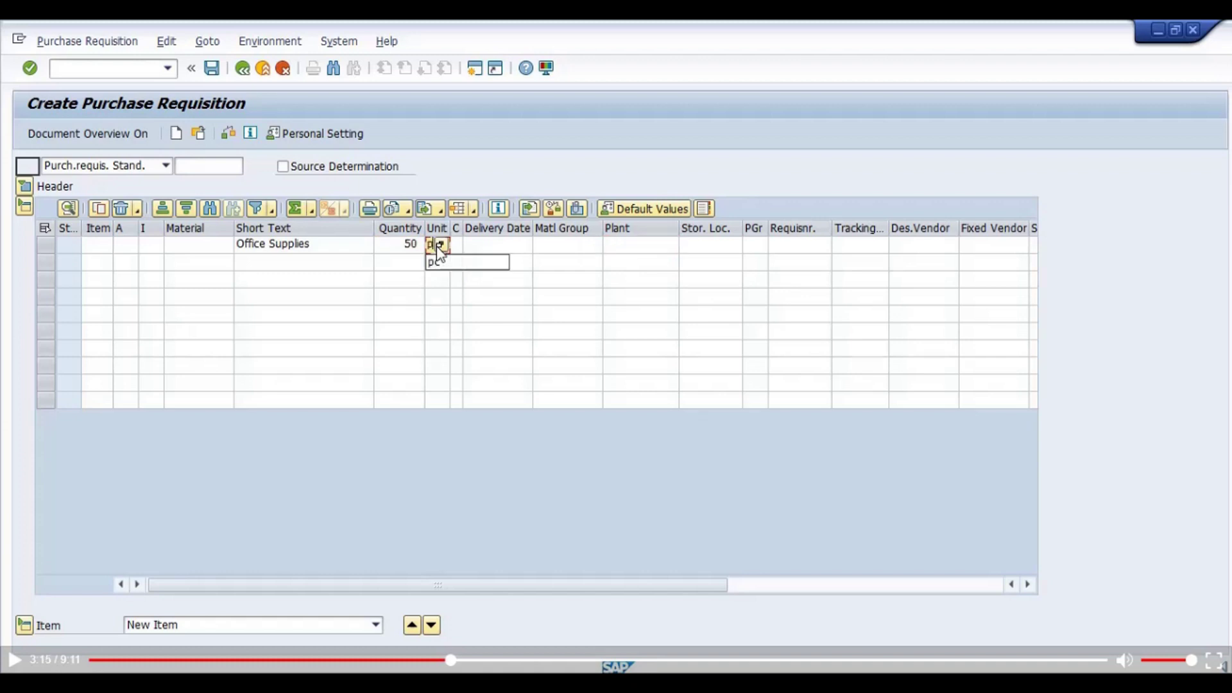
- Assign material group 006 to the Office Supplies item
key("Tab")
key("Tab")
key("Tab")
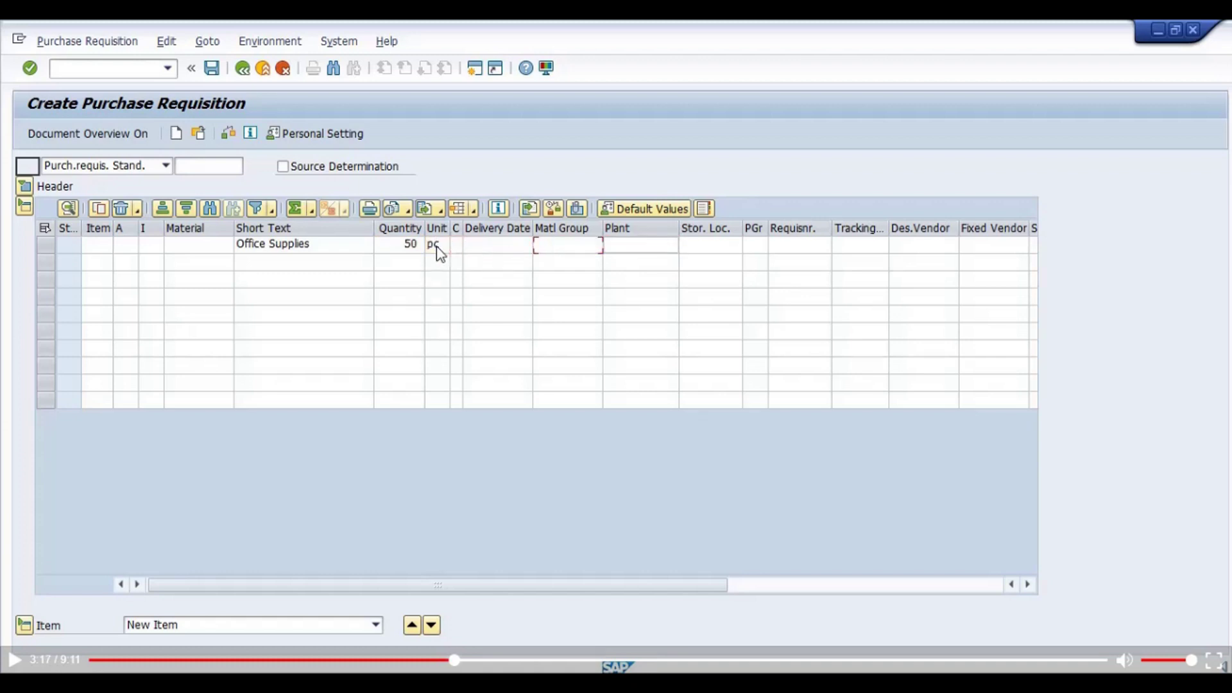
key("shift+Tab")
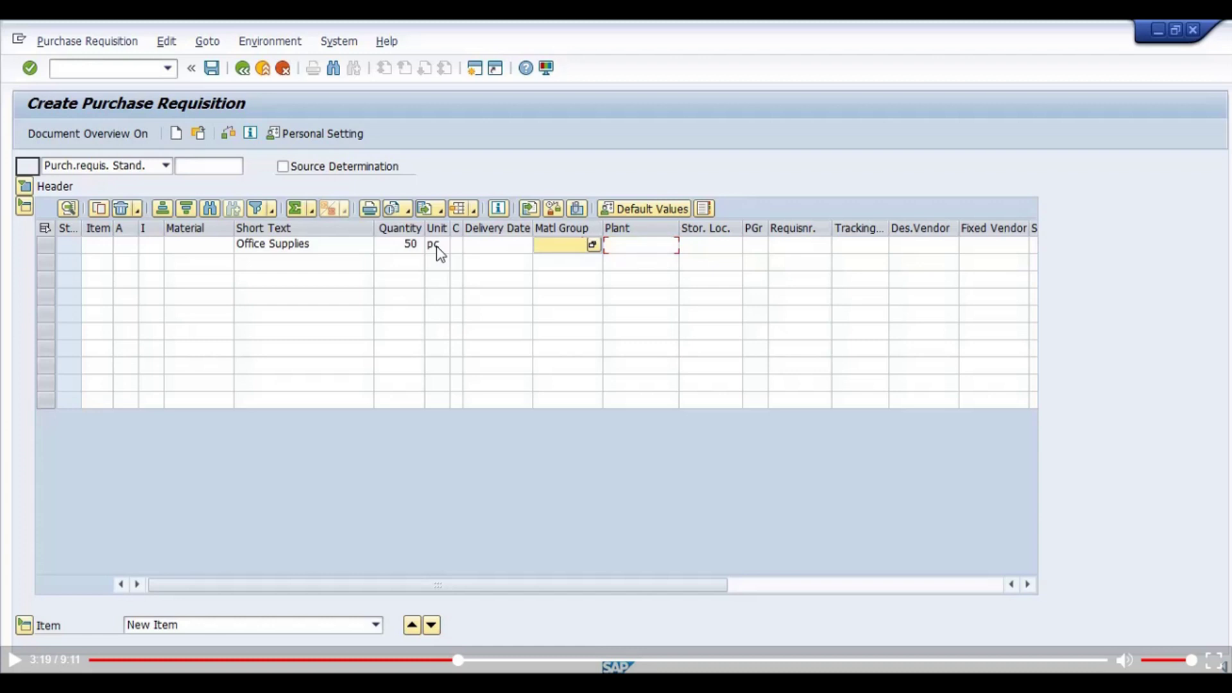
type("00")
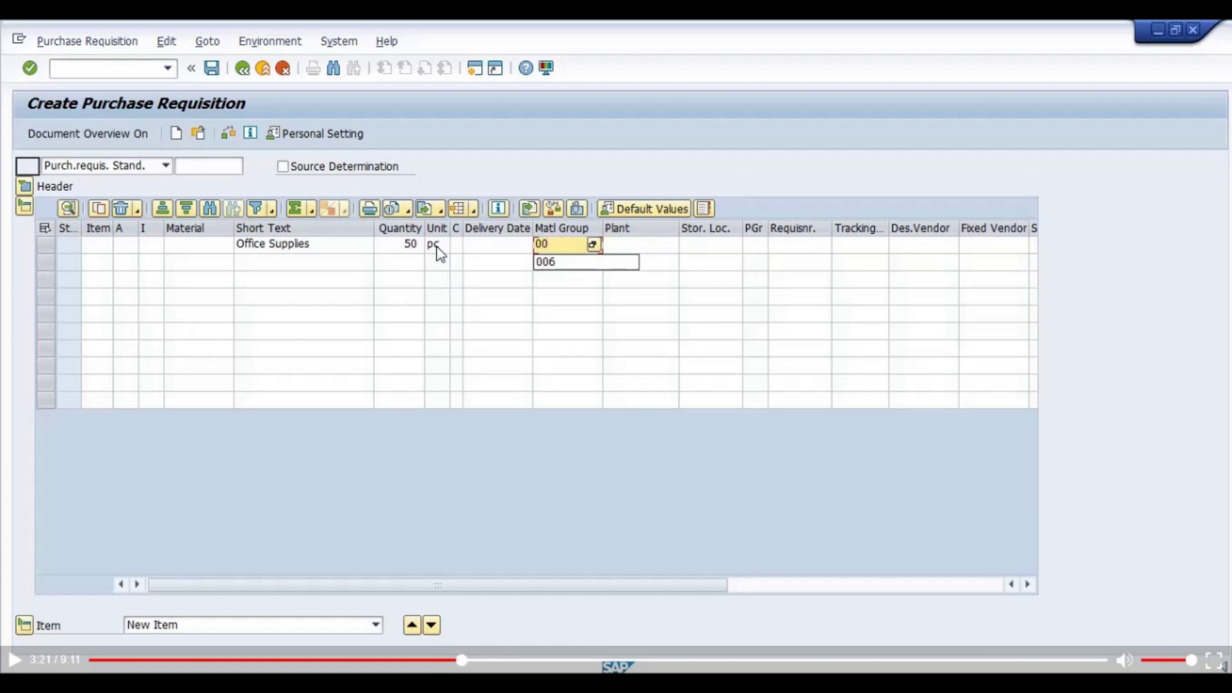
key("Down")
key("Return")
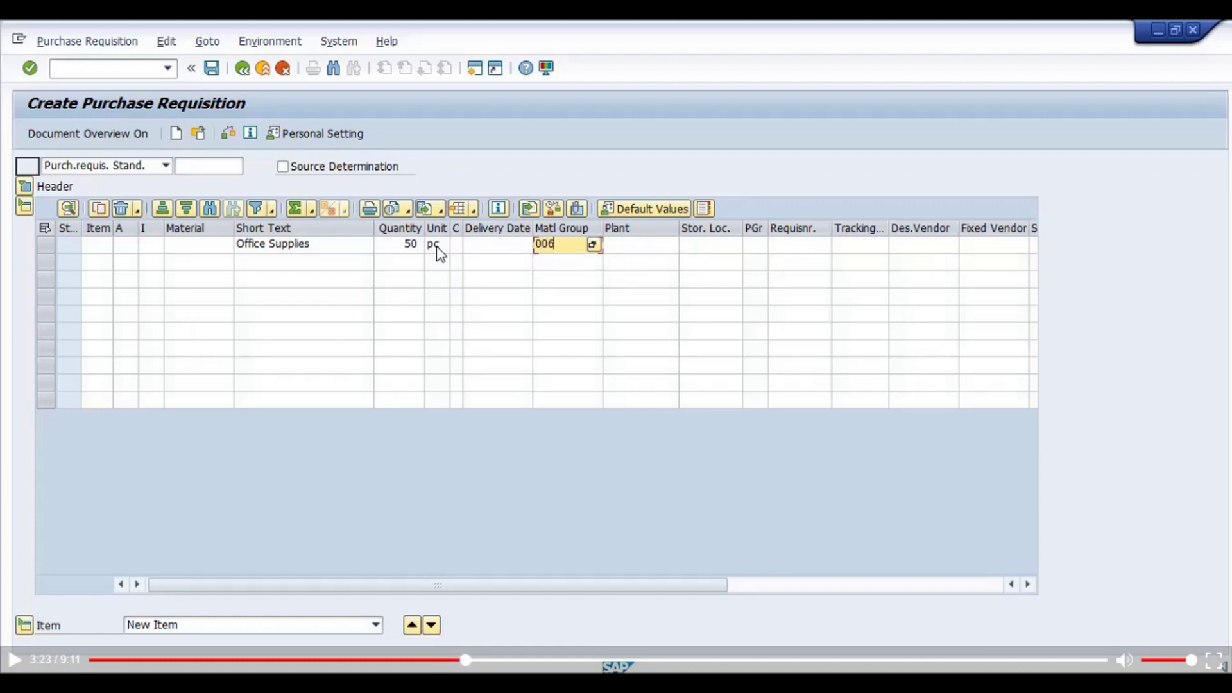
- Set the item's plant to 1000, storage location to 0001 and purchasing group to 100
key("Tab")
type("1000")
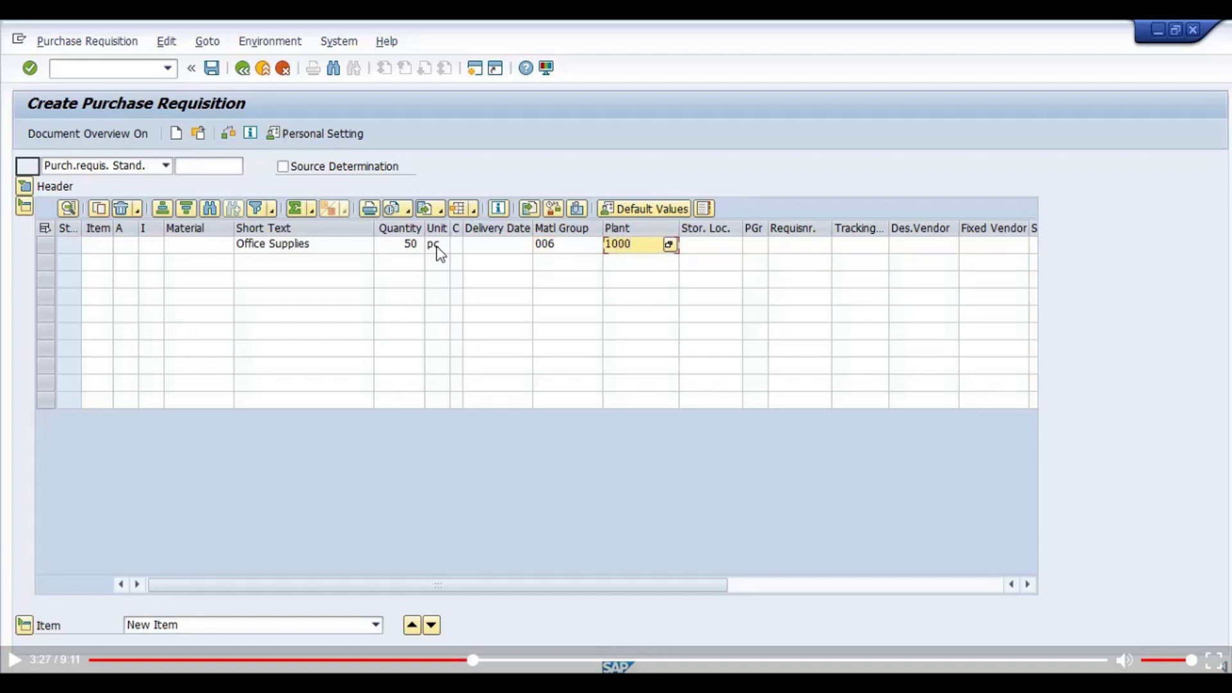
key("Tab")
type("0001")
key("Tab")
type("0")
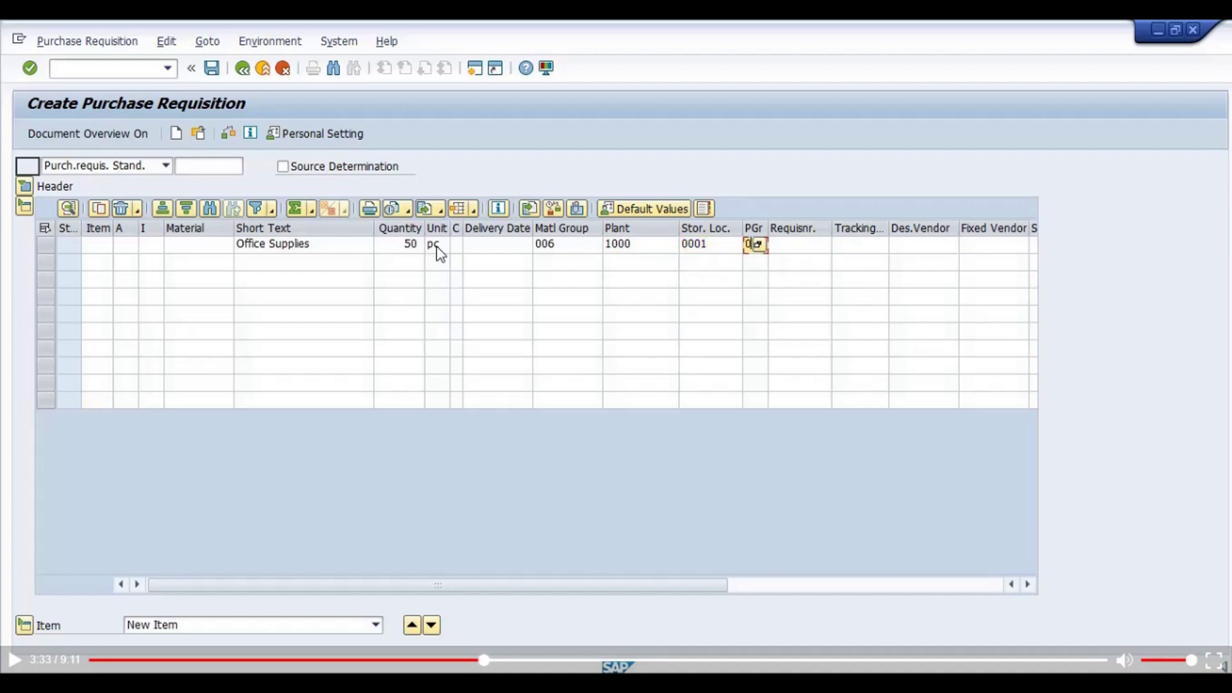
type("01")
key("Return")
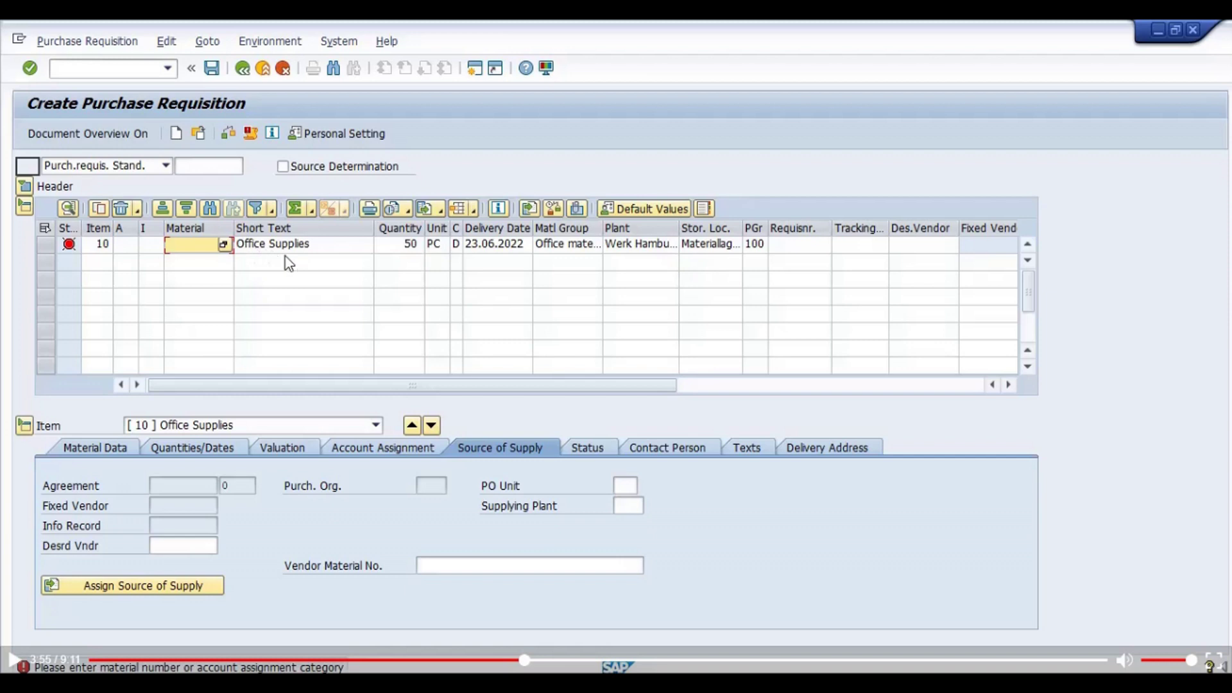
- Set the item's account assignment category to K and its cost center to 1000
left_click(127, 247)
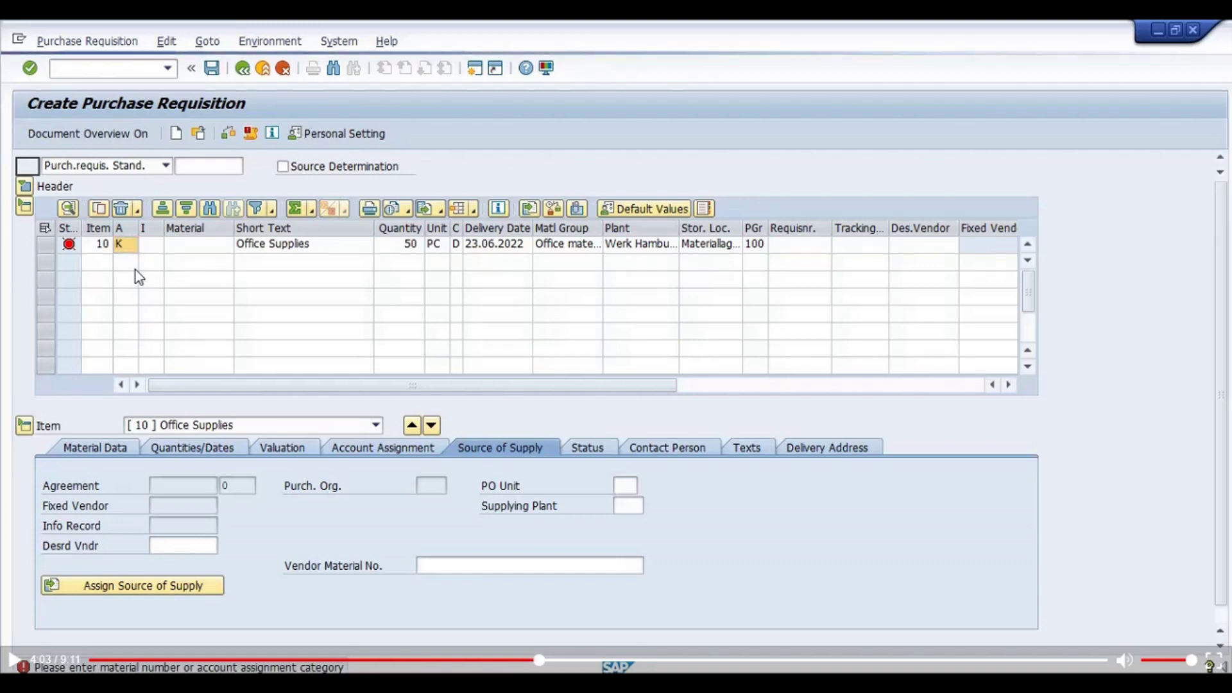
key("Return")
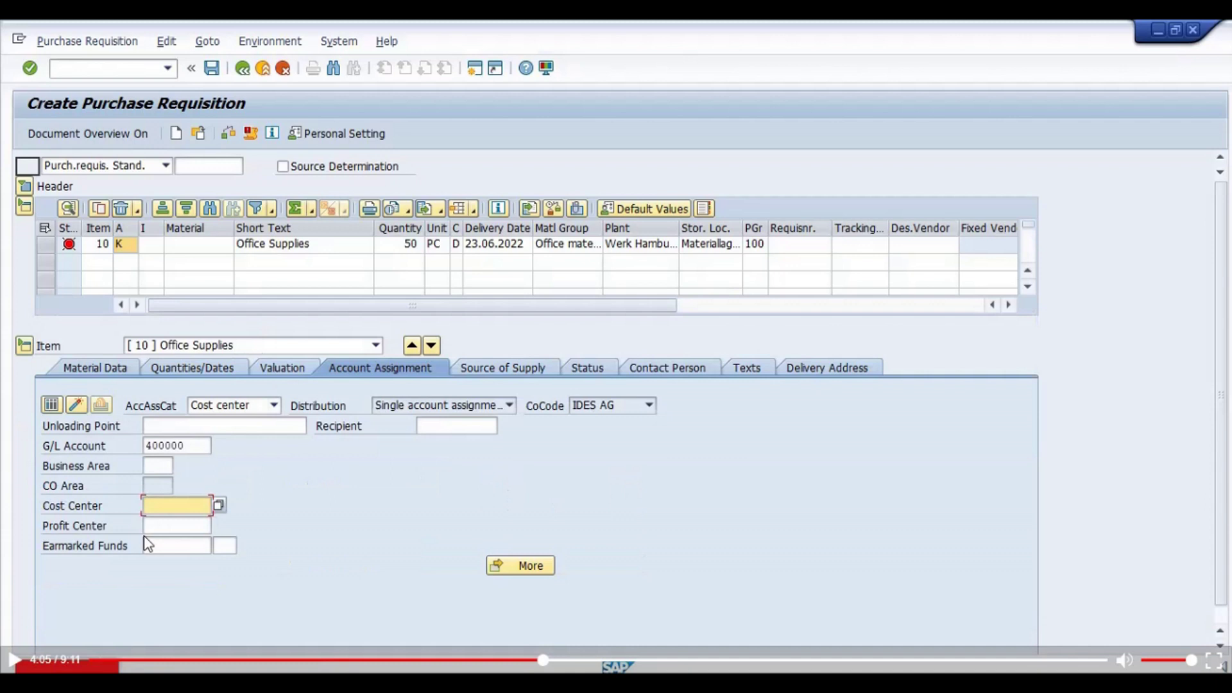
type("1000")
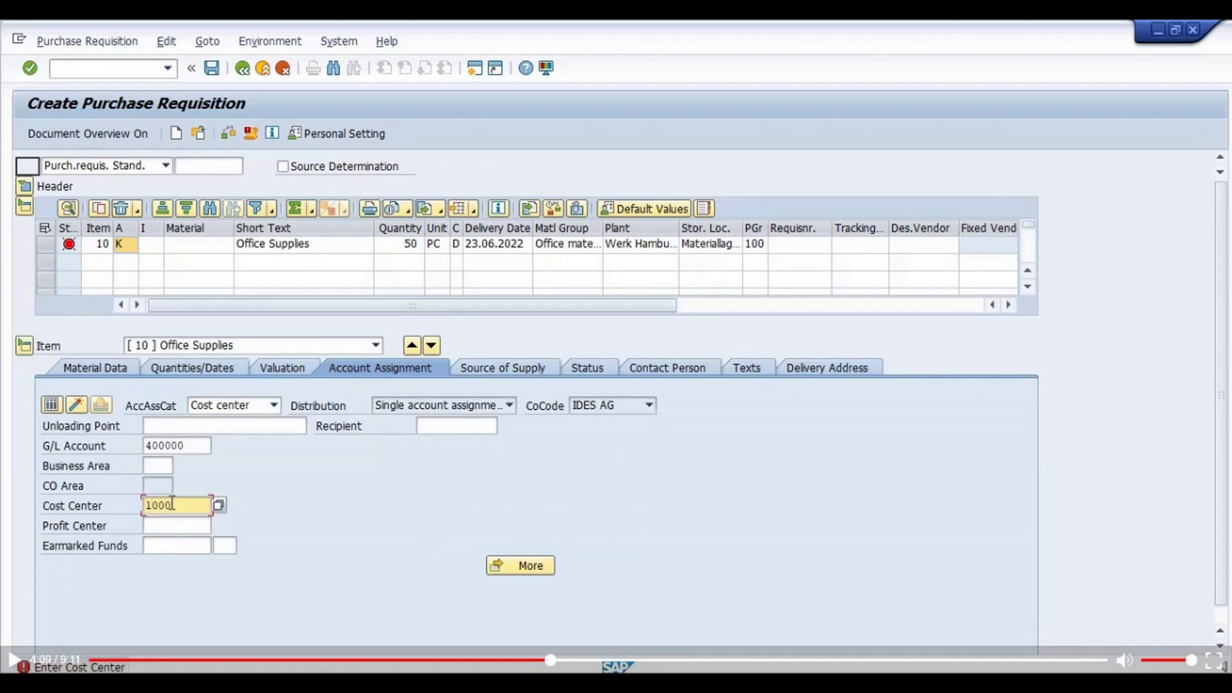
- Check G/L account 400000 in the G/L account display and the example document, and return to the requisition
left_click(186, 446)
left_click_drag(186, 446, 143, 445)
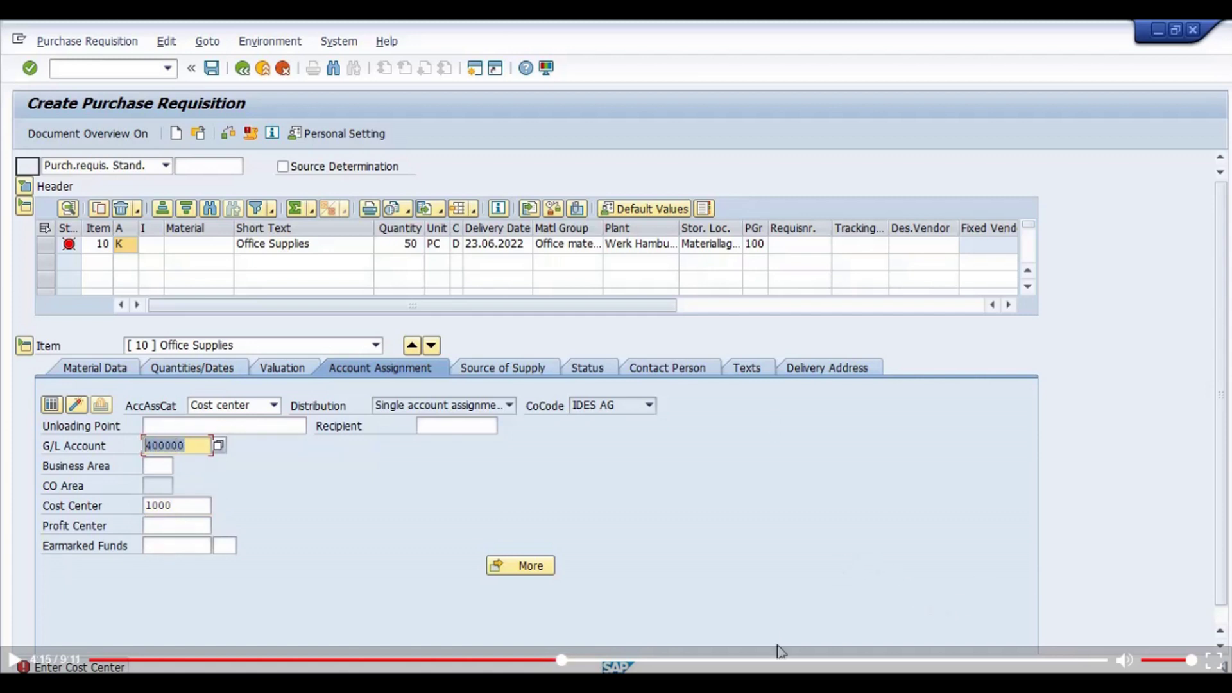
left_click(781, 682)
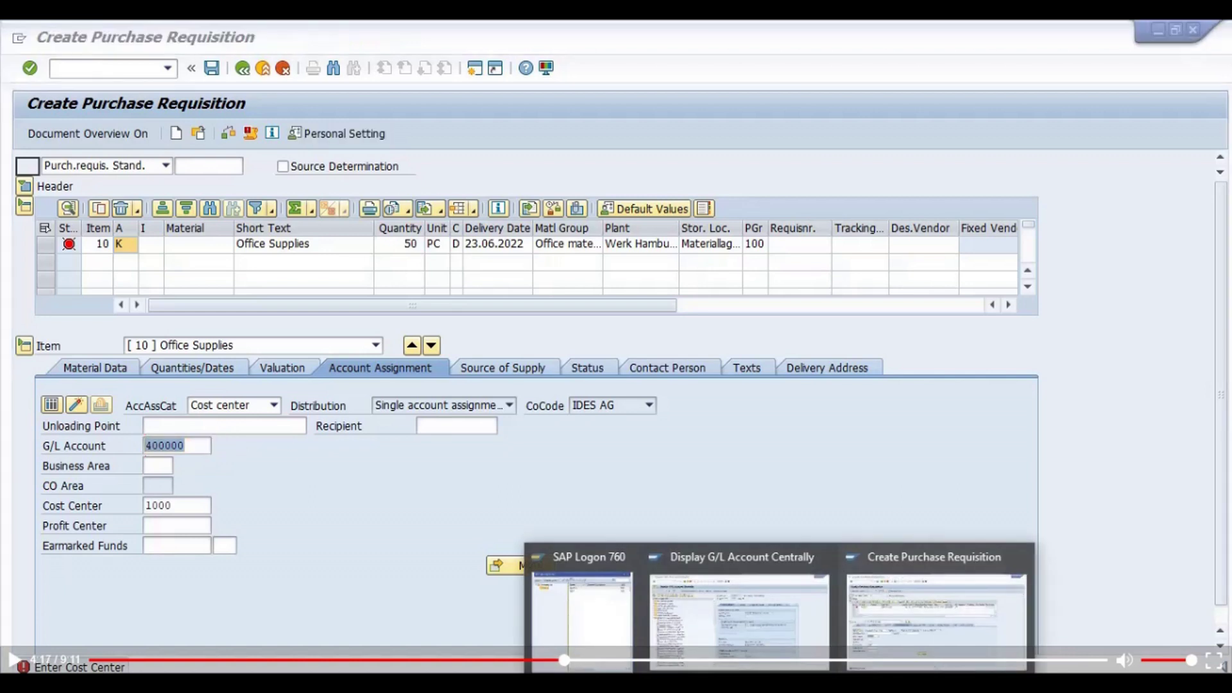
left_click(760, 624)
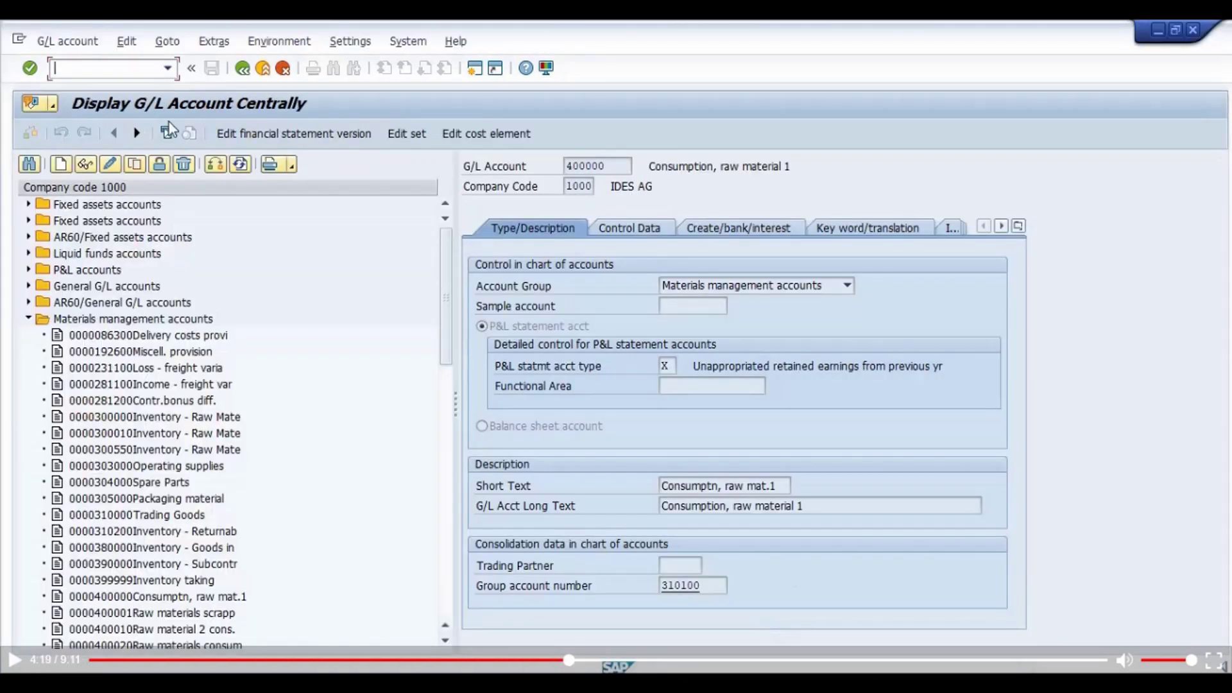
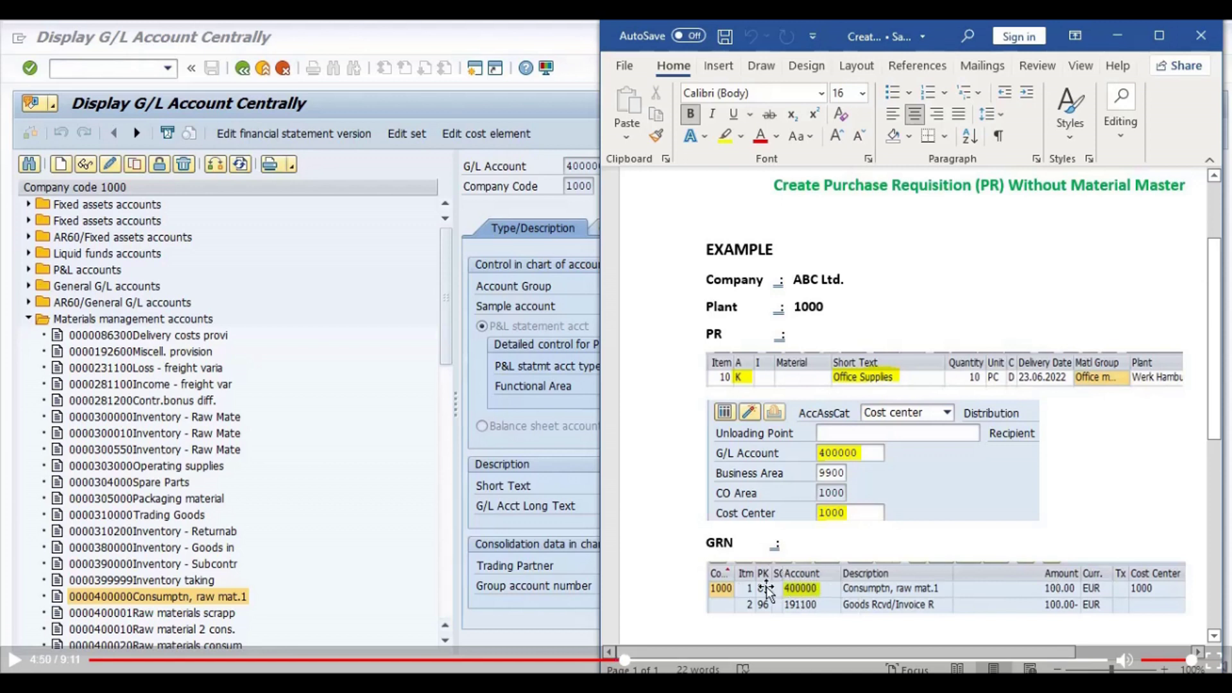
left_click(1117, 36)
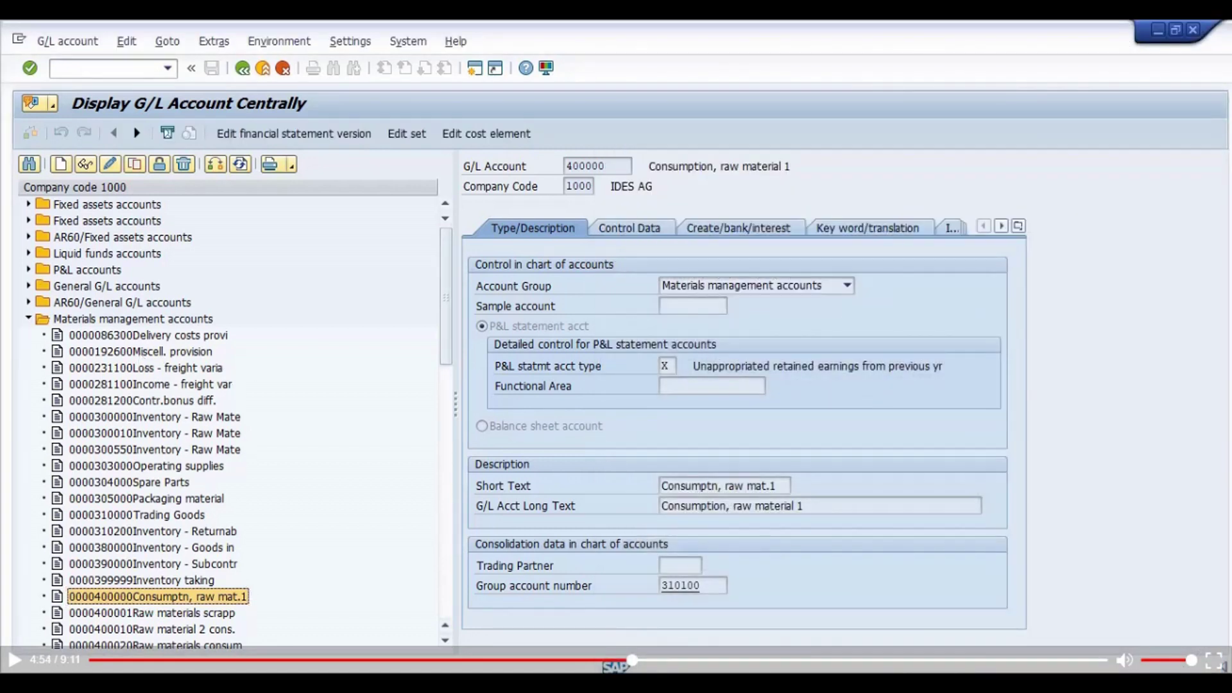
left_click(780, 681)
left_click(884, 603)
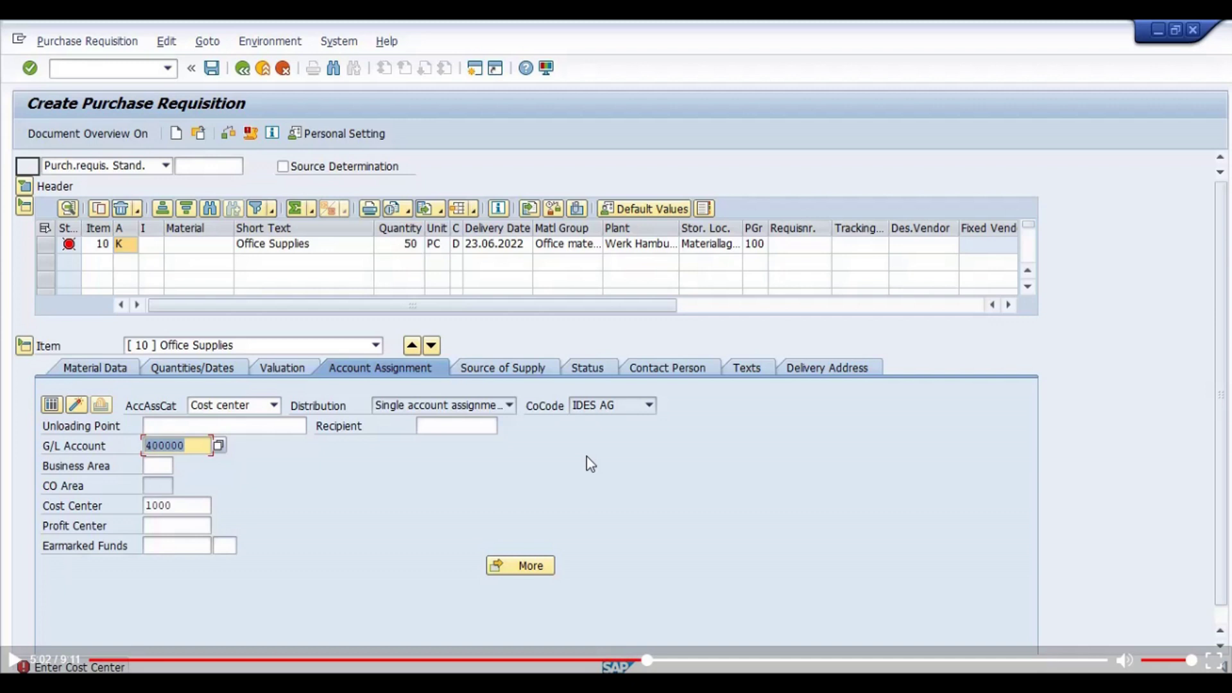
- Set the Office Supplies item's valuation price to 10 EUR per PC and save the purchase requisition
left_click(196, 300)
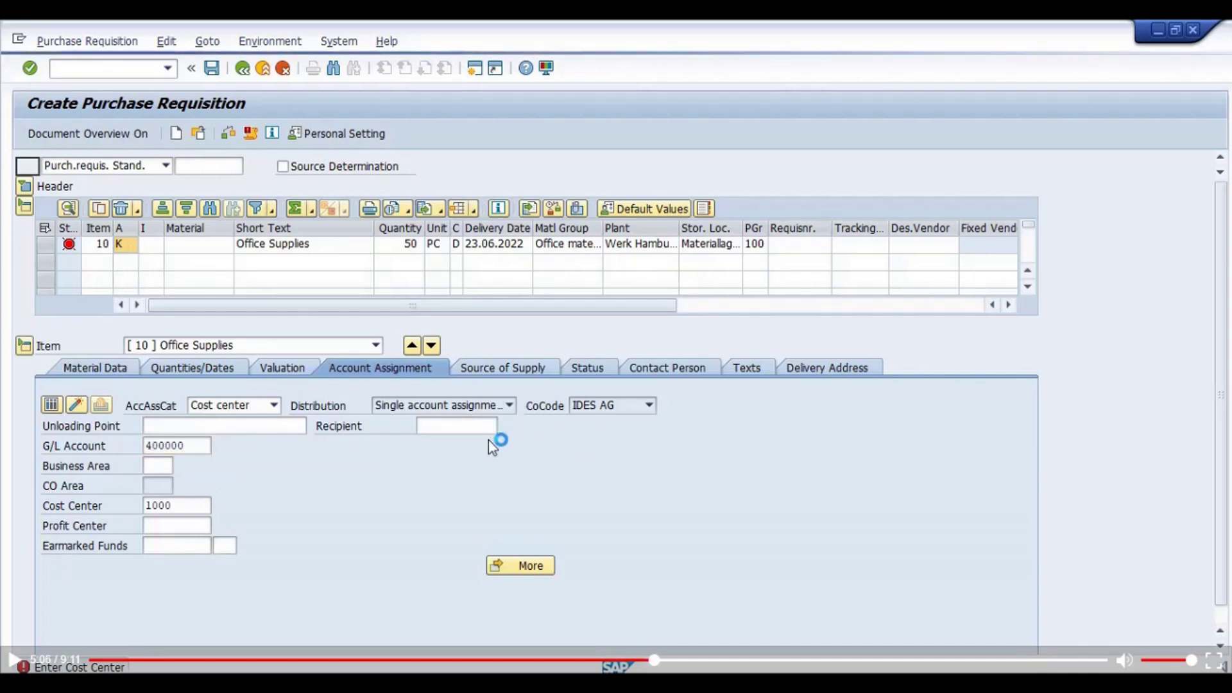
key("Return")
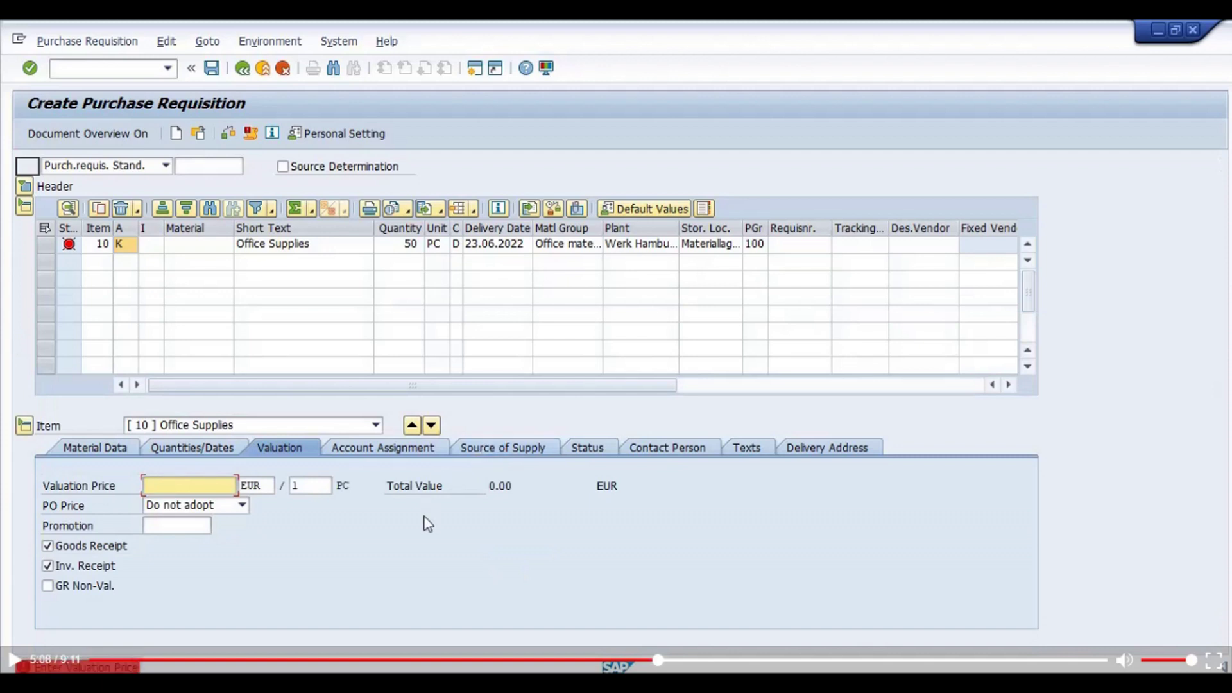
type("10")
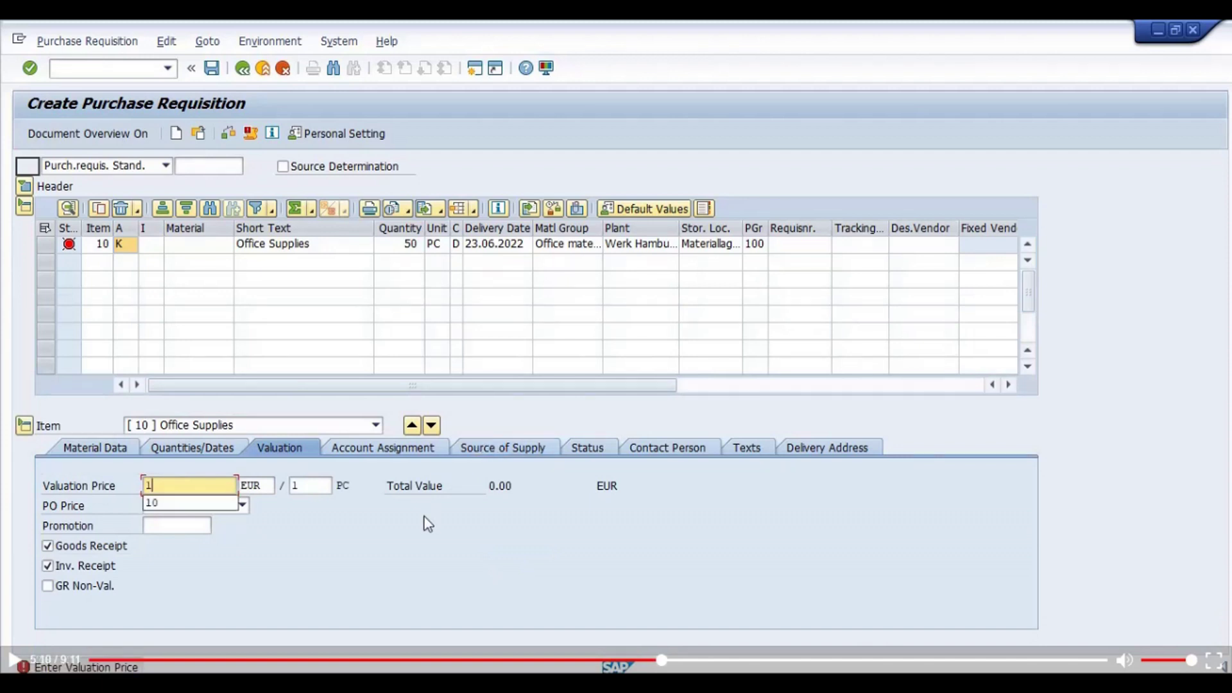
key("Return")
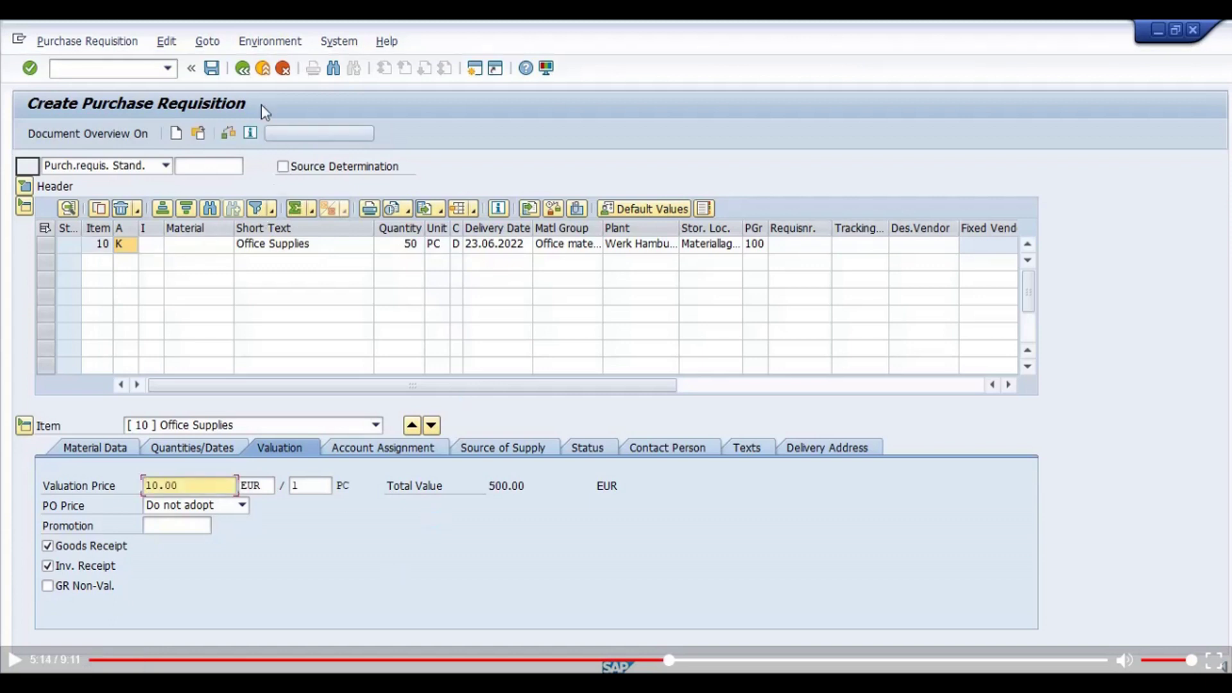
left_click(385, 451)
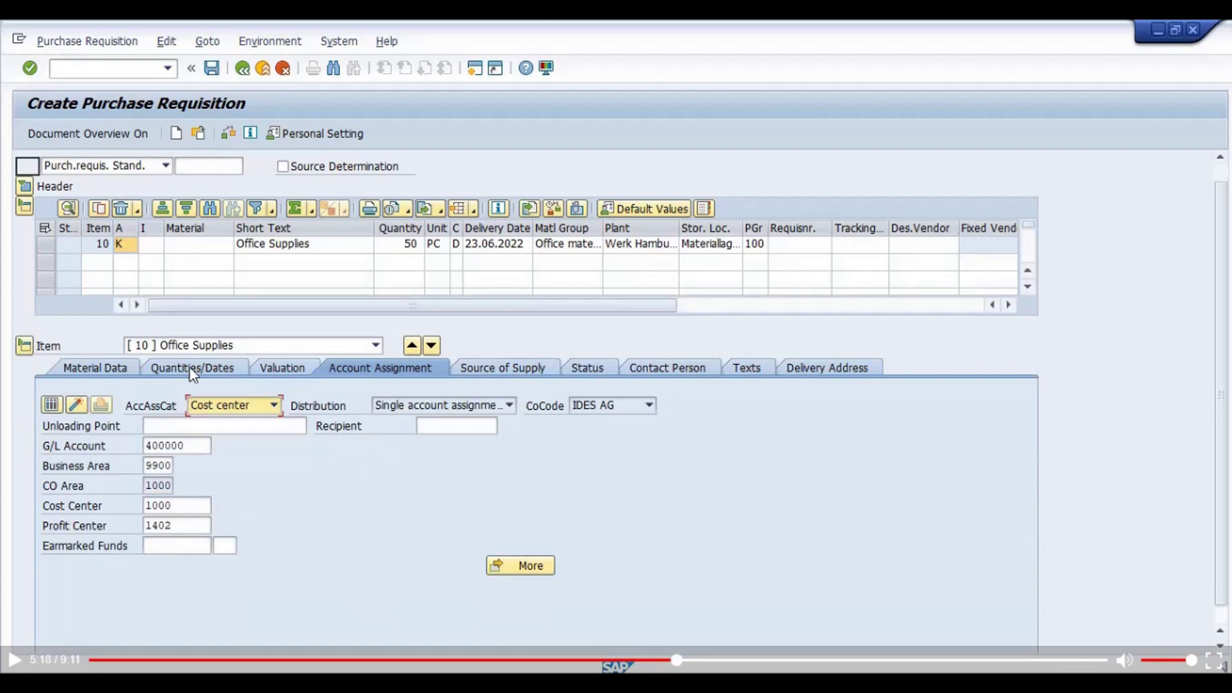
left_click(212, 68)
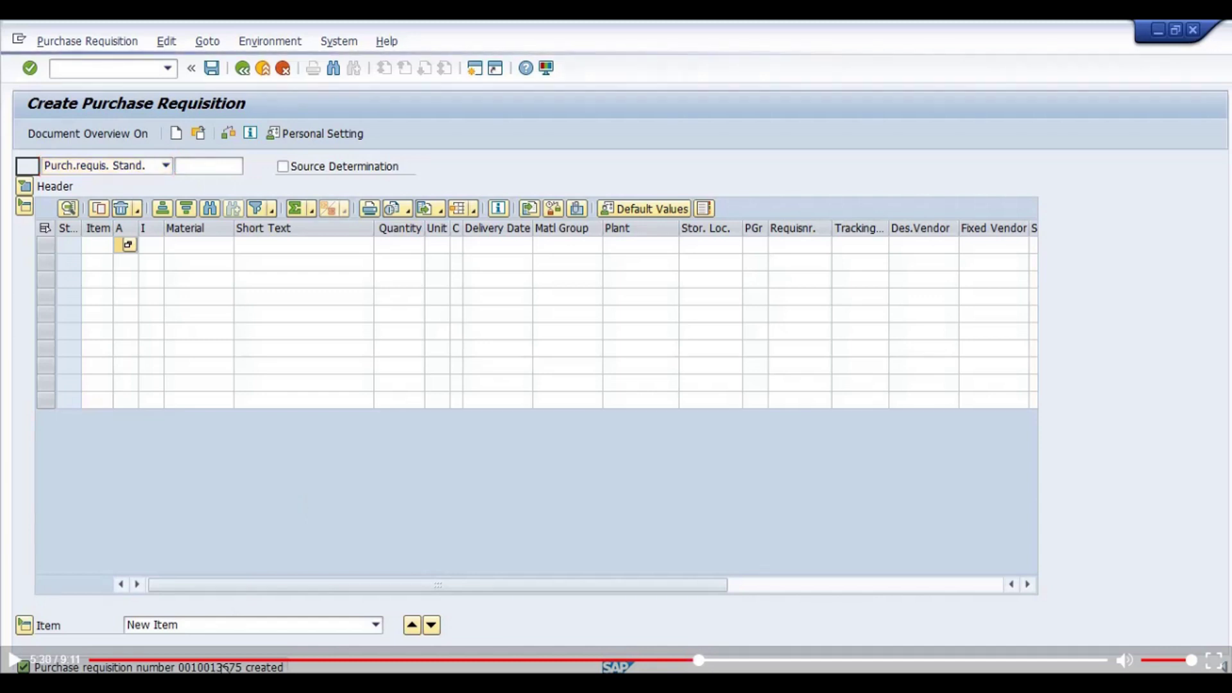
- Open the details of the purchase requisition's creation message, select the new requisition number and close the details
left_click(225, 668)
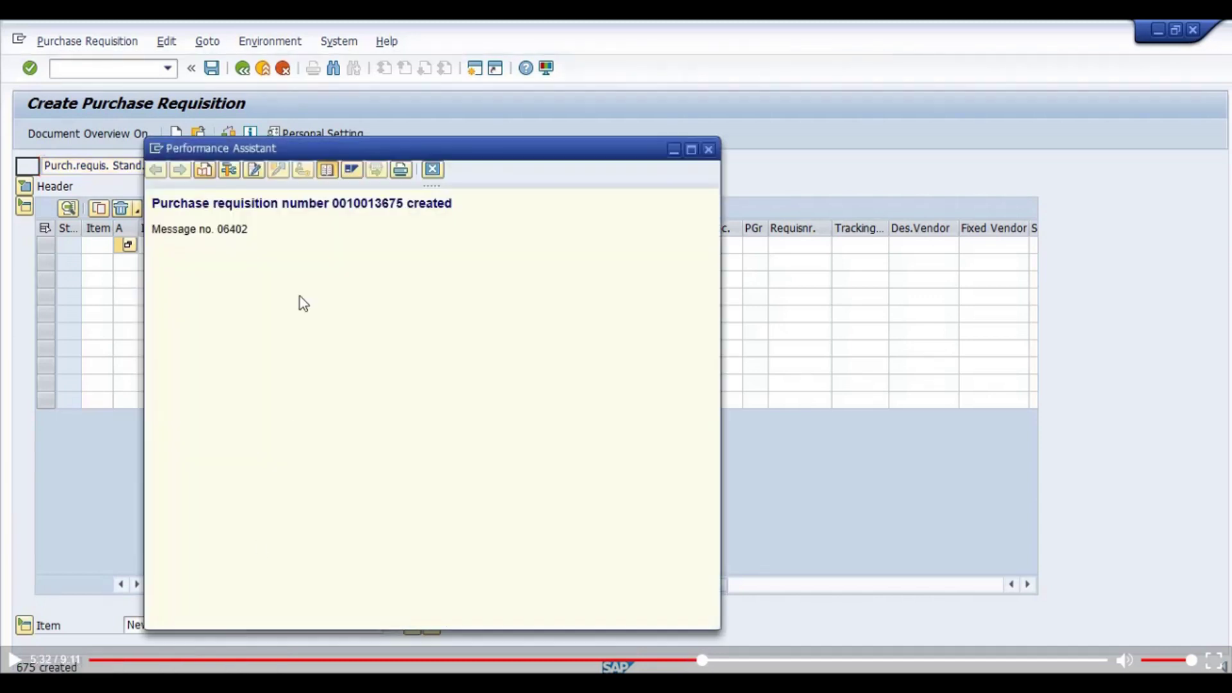
left_click_drag(343, 204, 401, 205)
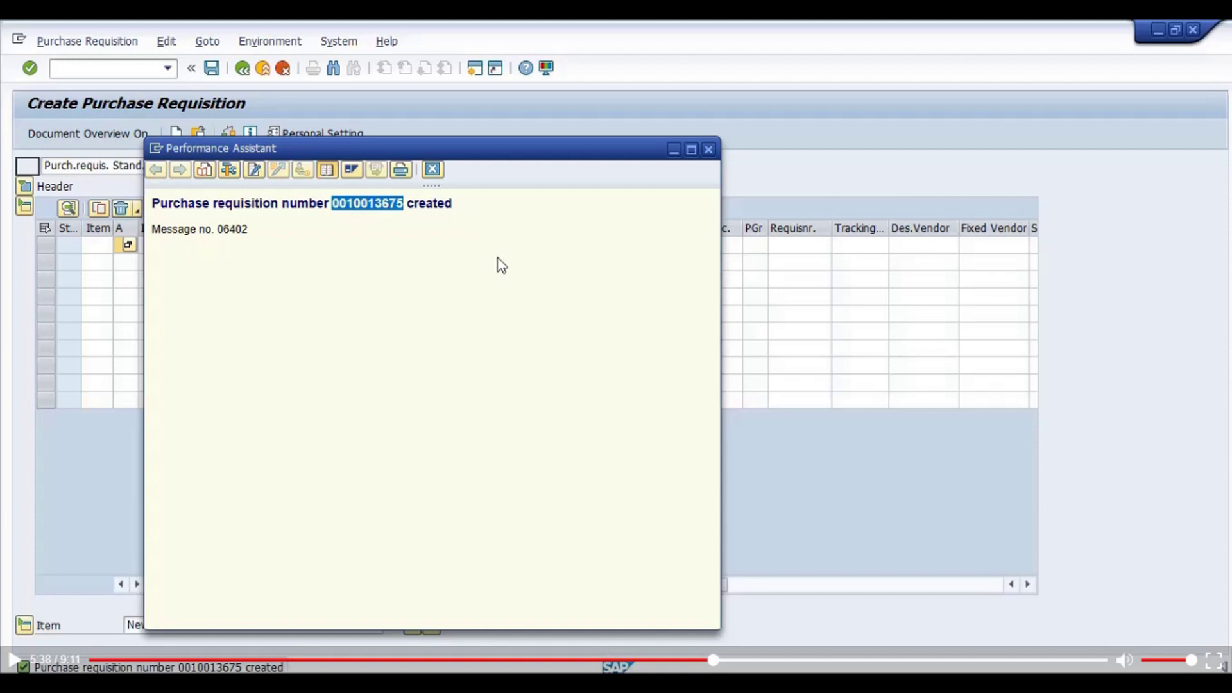
left_click(674, 150)
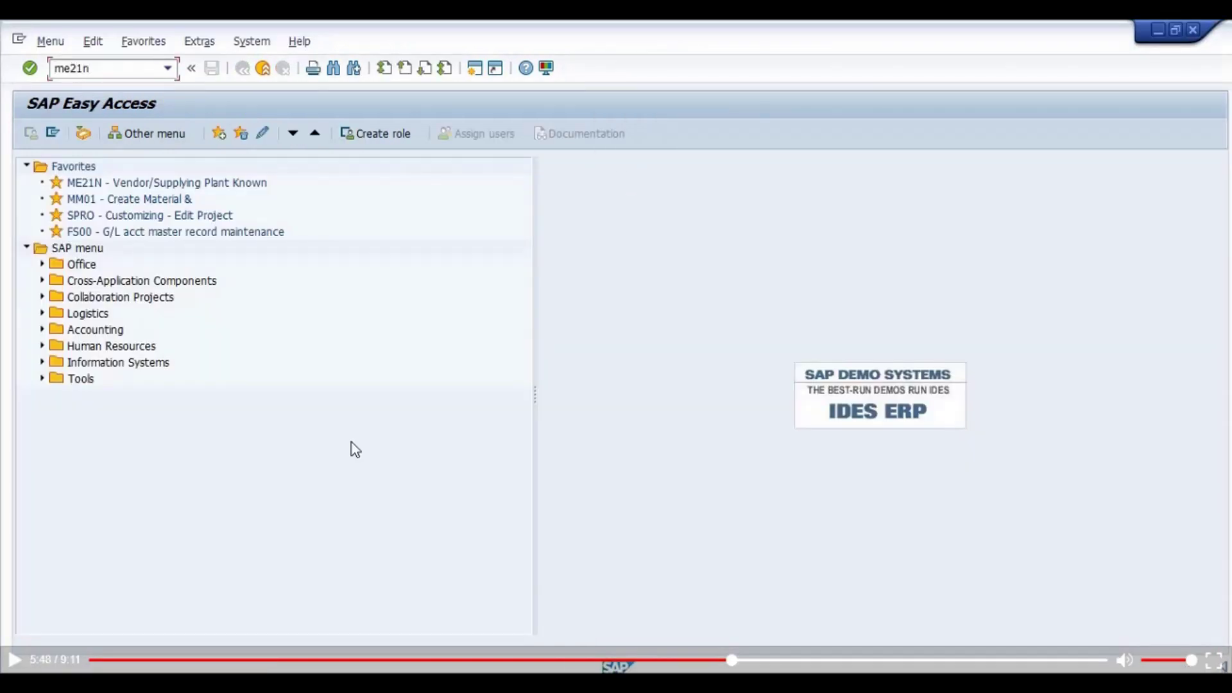
- Start a purchase order with transaction ME21N and adopt the newly created requisition into it from the document overview
key("Return")
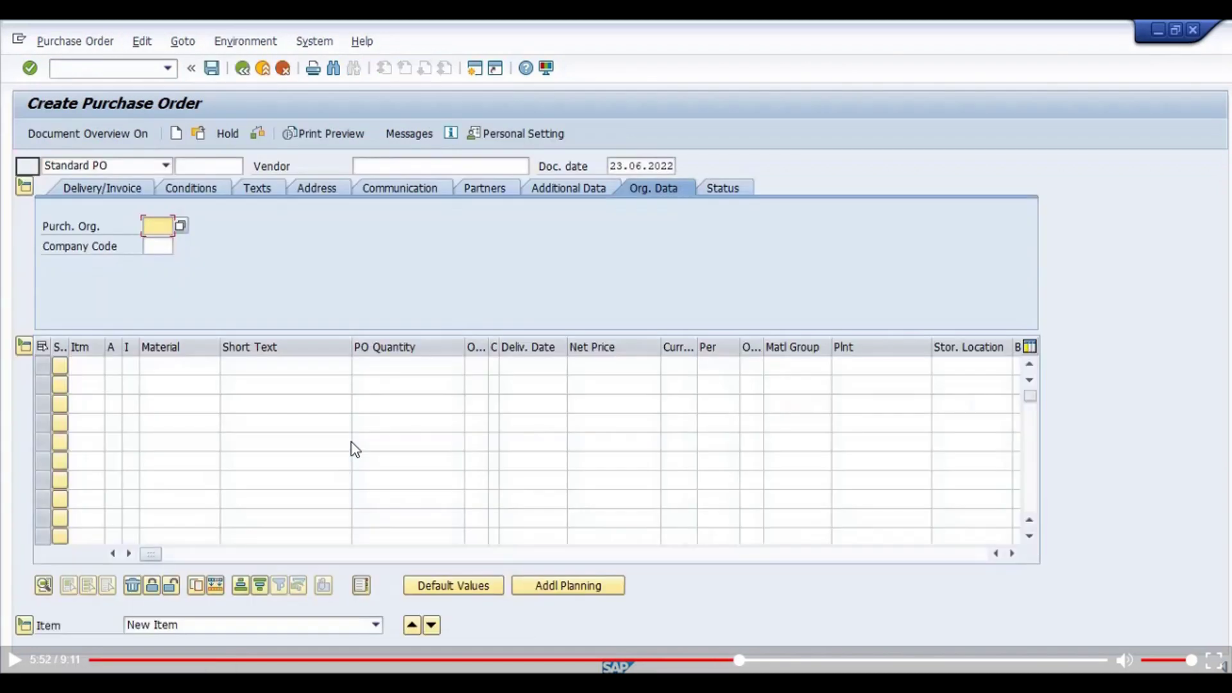
left_click(118, 136)
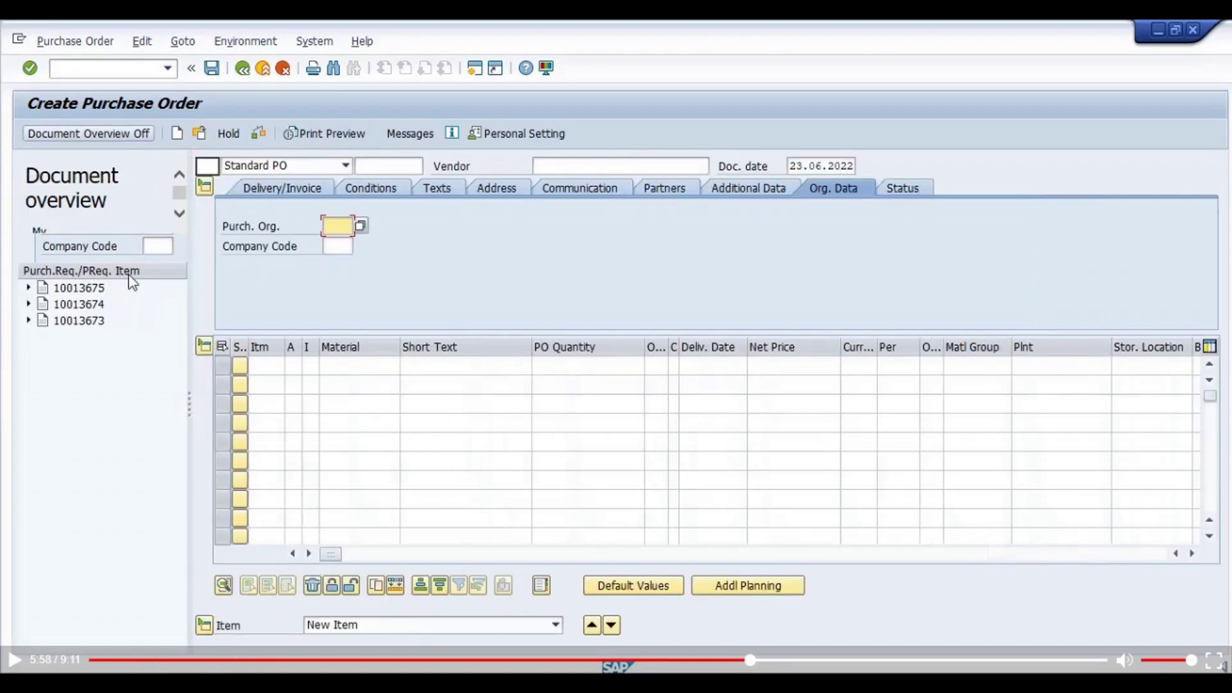
left_click(85, 289)
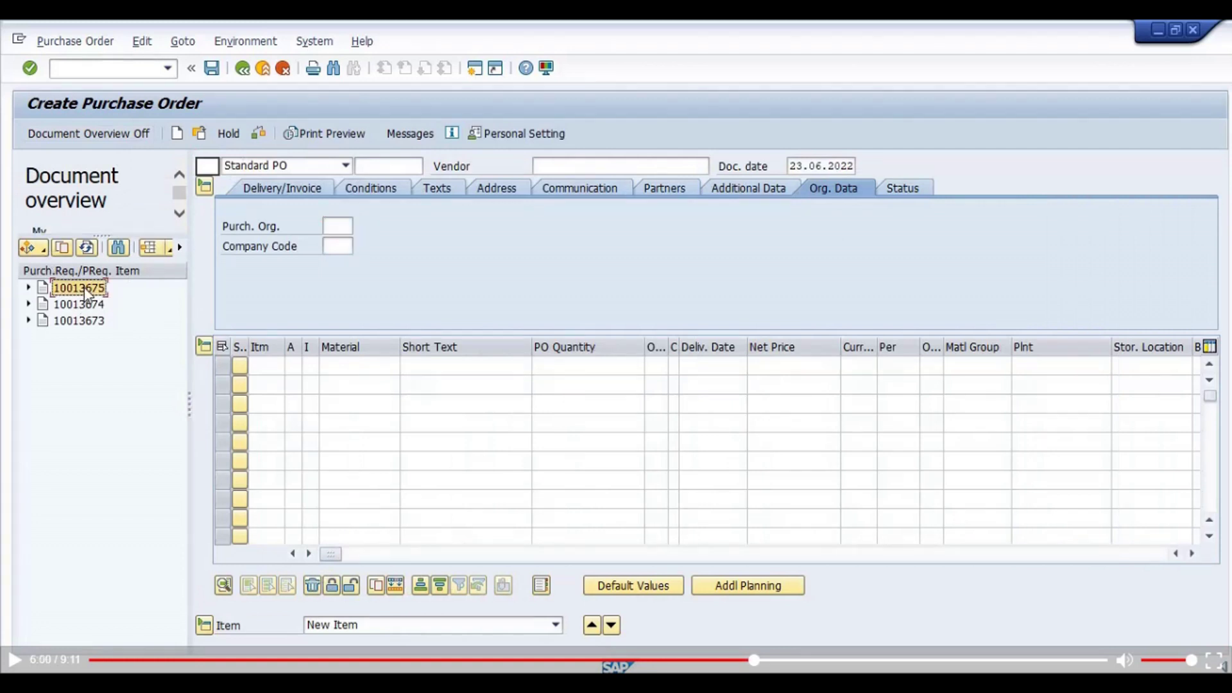
left_click(64, 249)
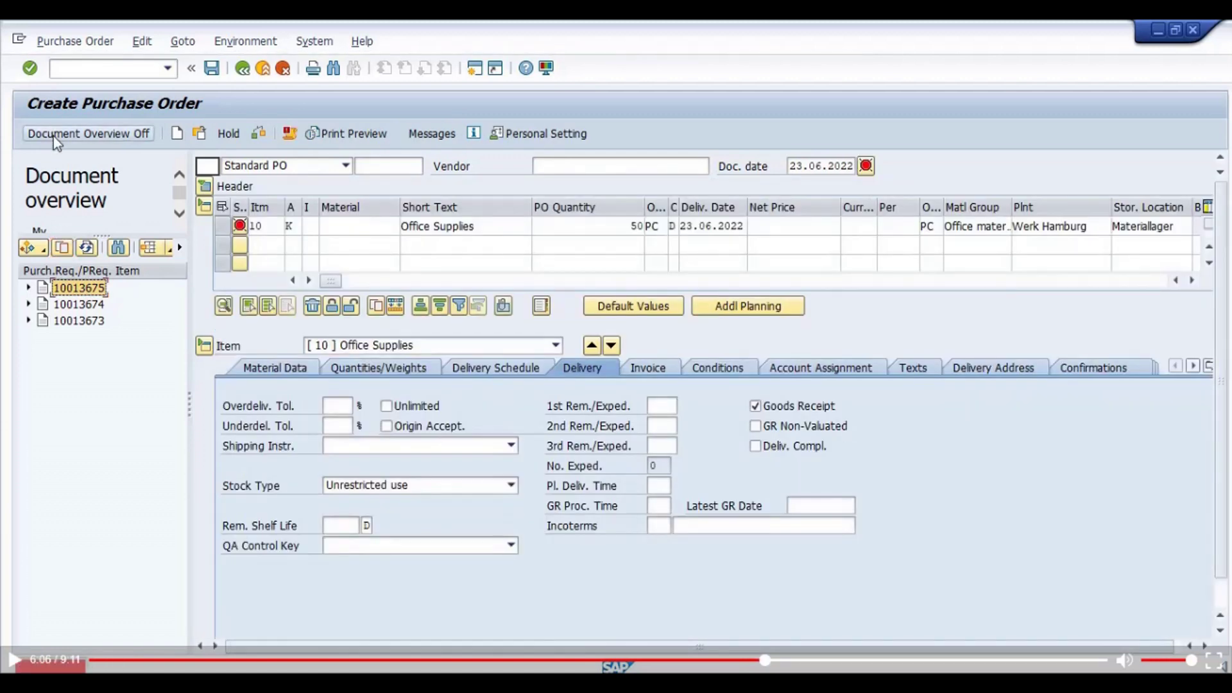
left_click(52, 136)
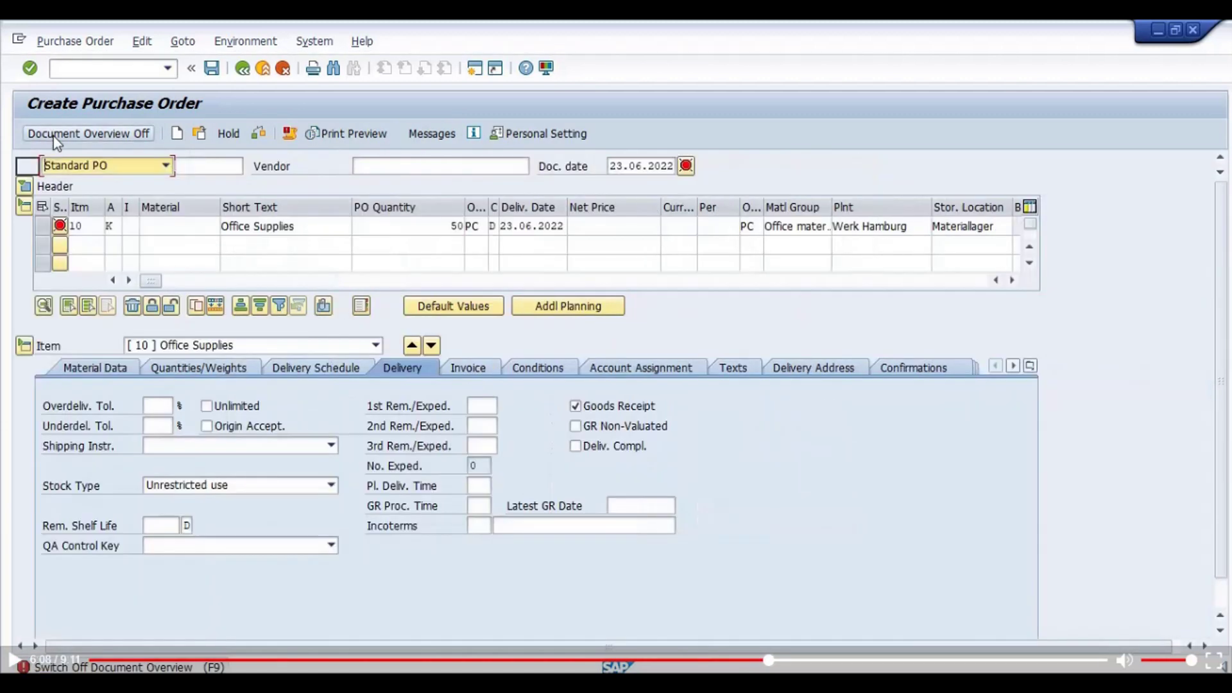
- Set the purchase order's vendor to 1000 and its purchasing organization to 1000
left_click(370, 165)
type("1000")
key("Return")
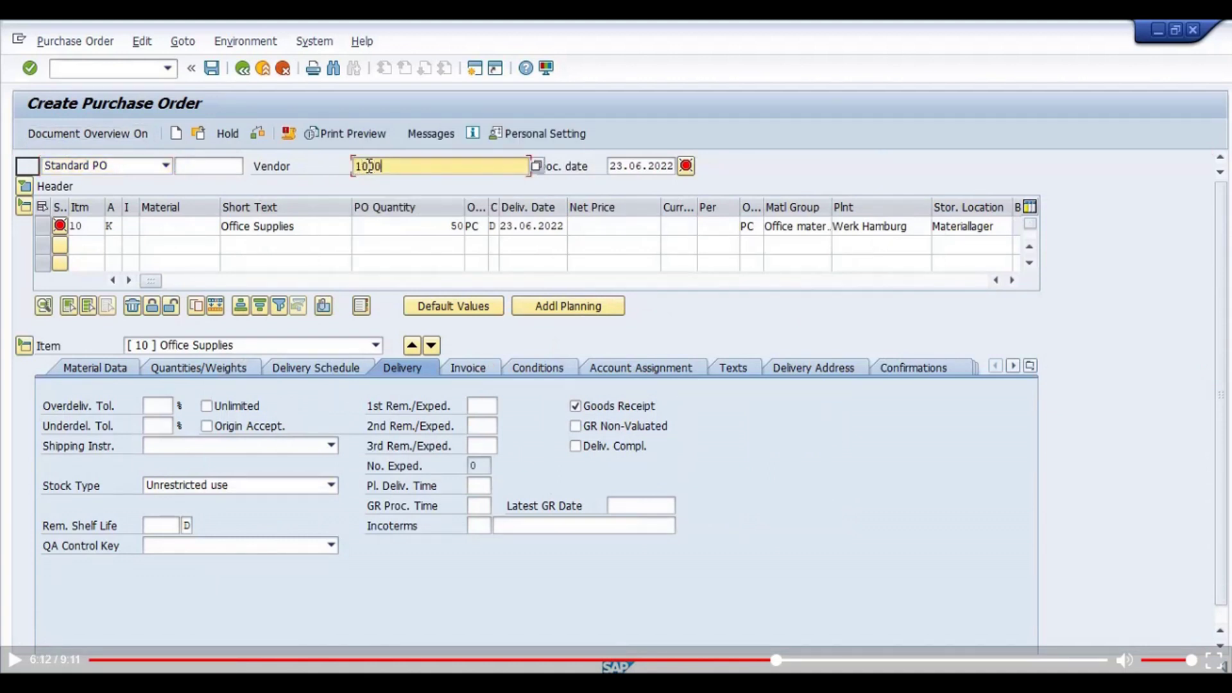
left_click(29, 187)
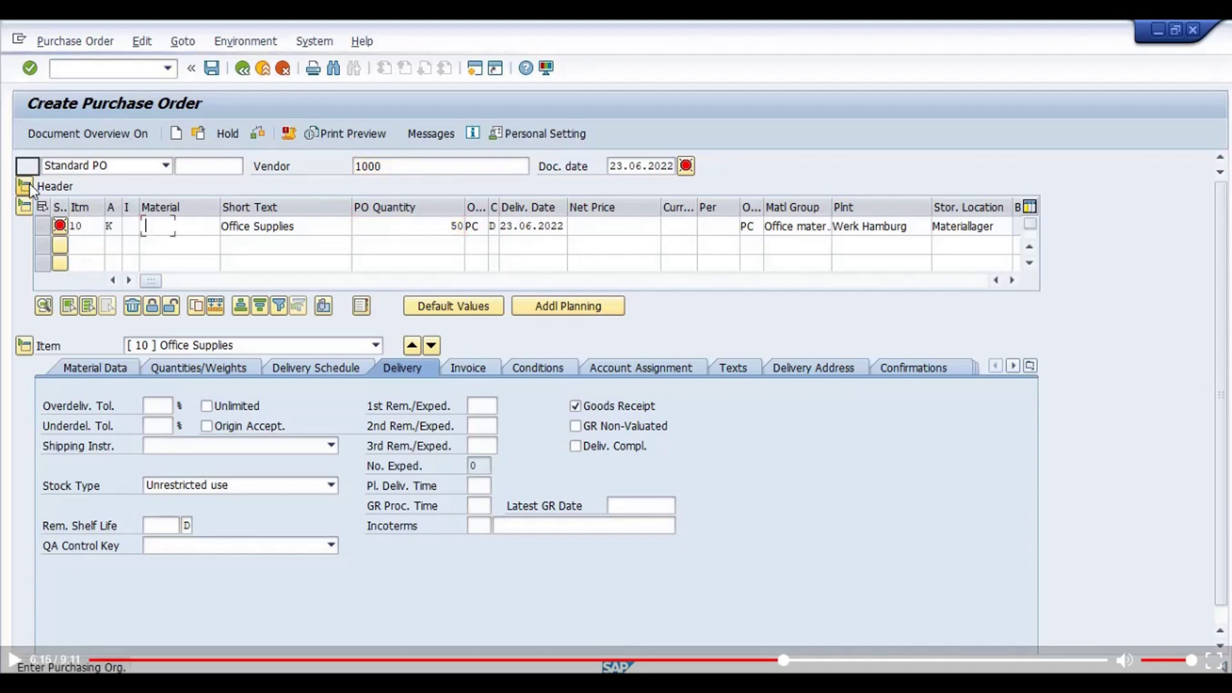
type("1000")
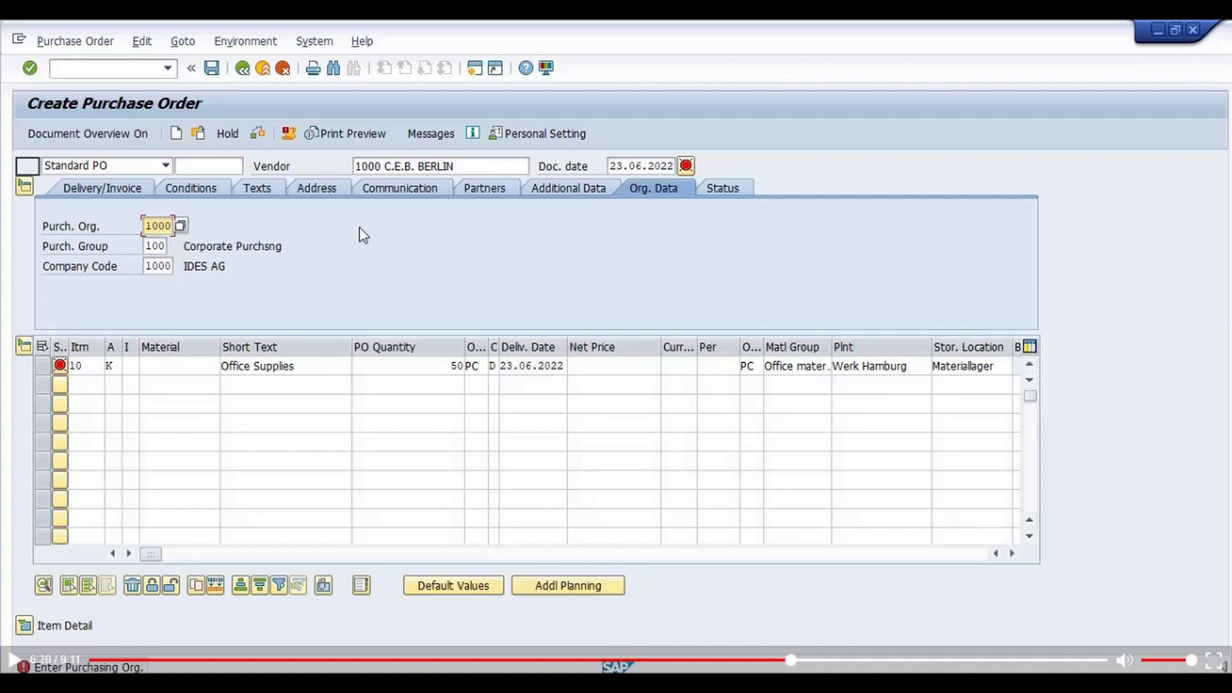
- Set the Office Supplies item's net price to 10 with currency EUR
left_click(610, 366)
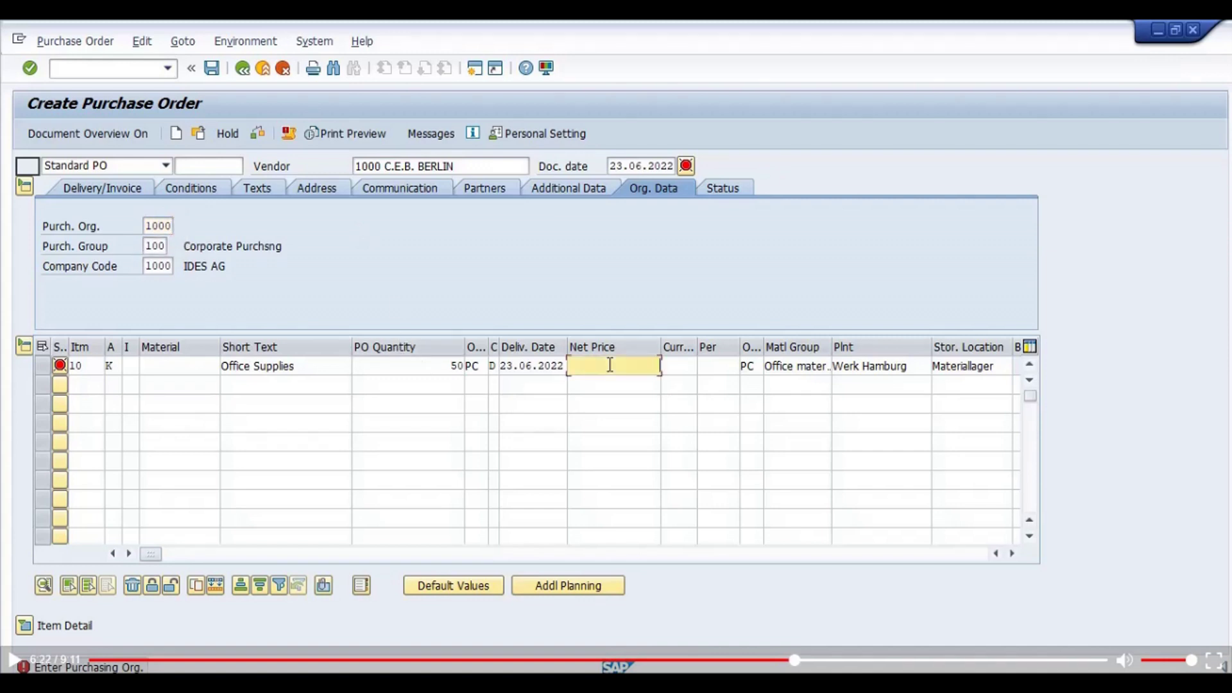
type("10")
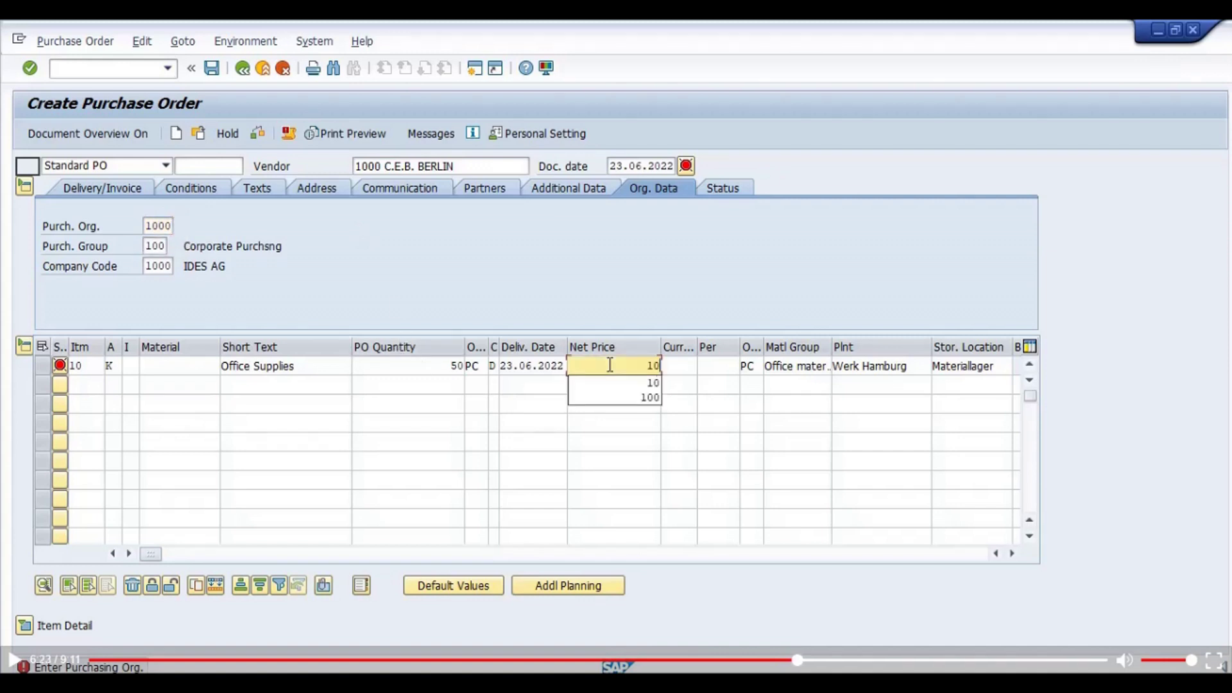
left_click(683, 366)
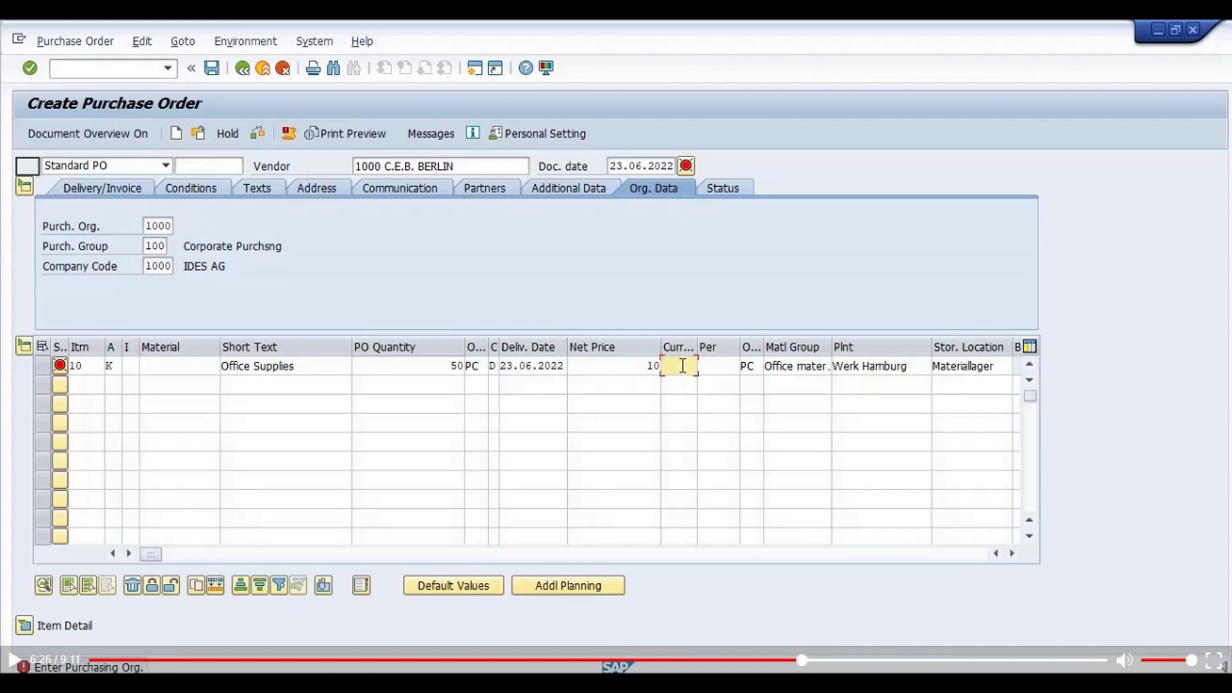
type("eur")
key("Escape")
key("Return")
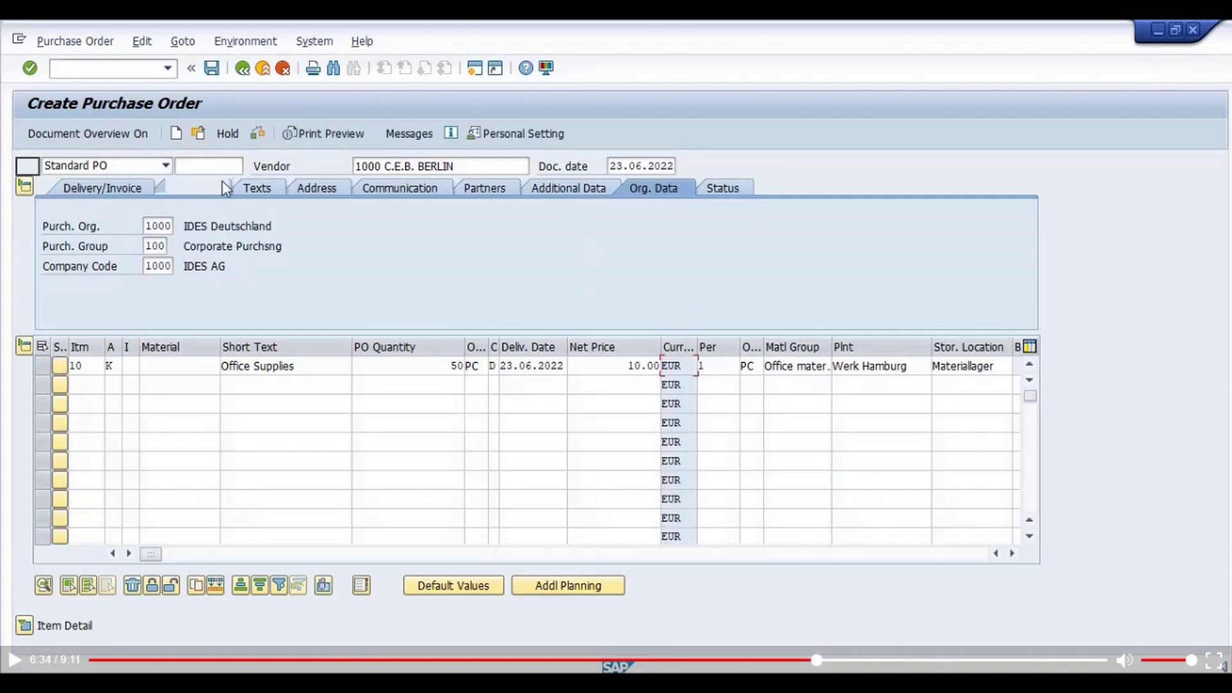
- Check and save the purchase order, and select its new number in the creation message details
left_click(257, 132)
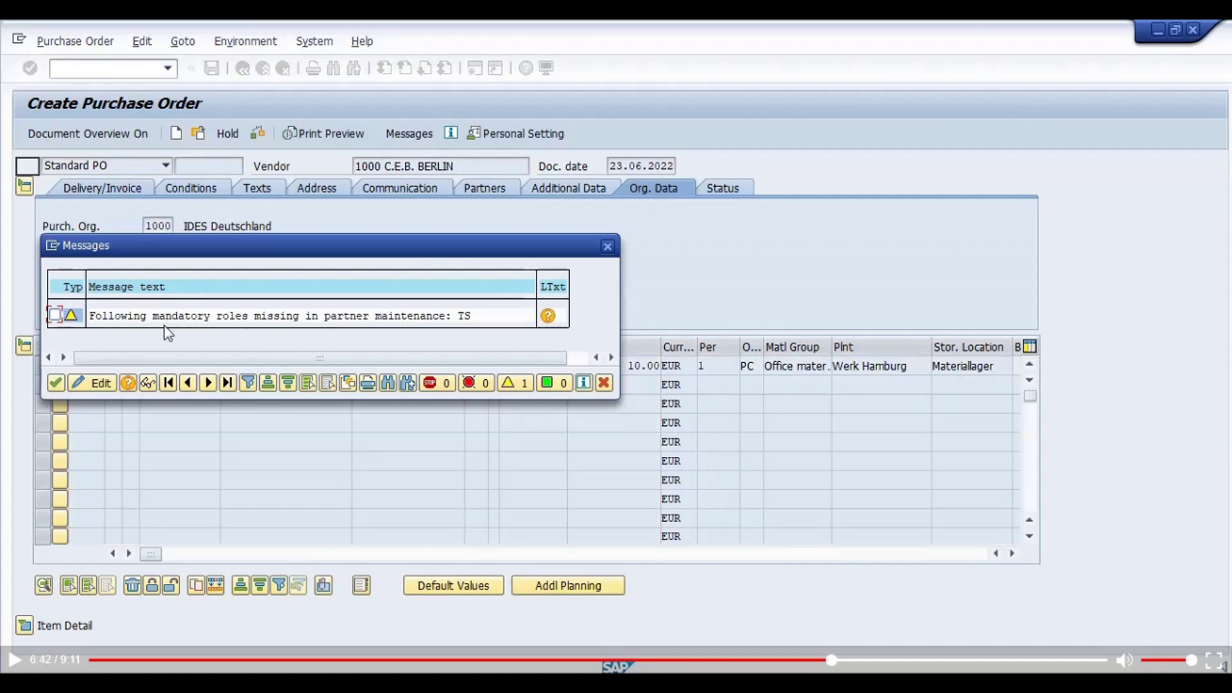
key("Return")
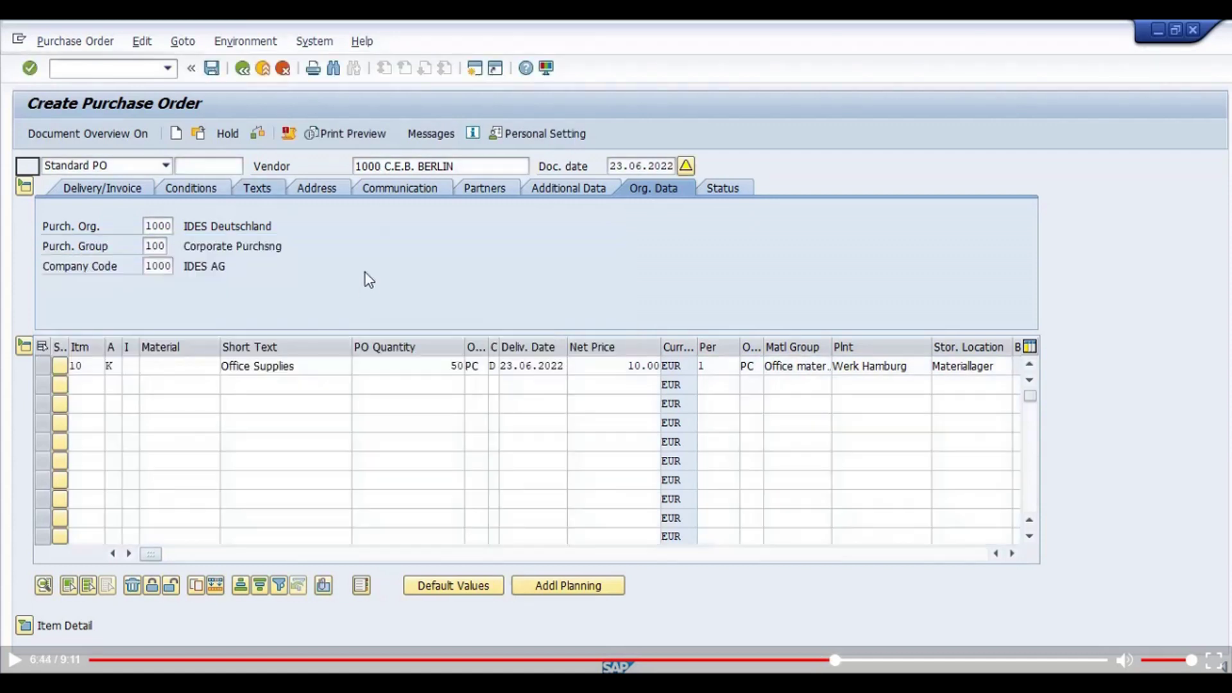
key("ctrl+s")
left_click(270, 382)
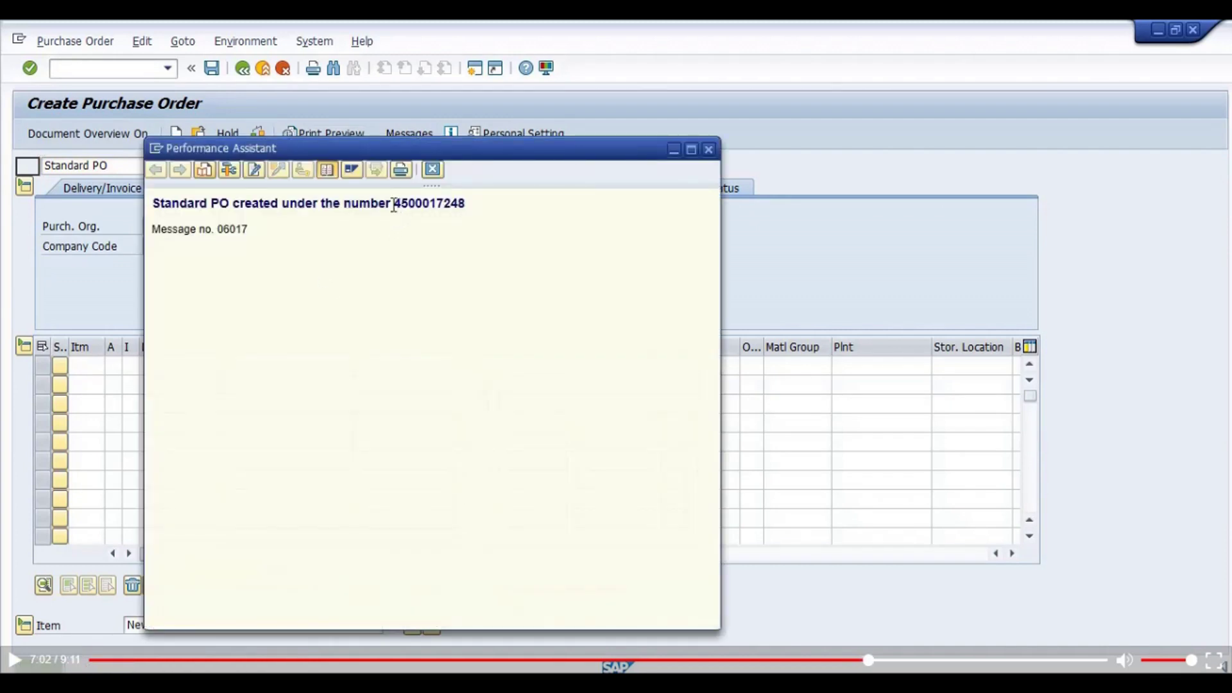
double_click(394, 204)
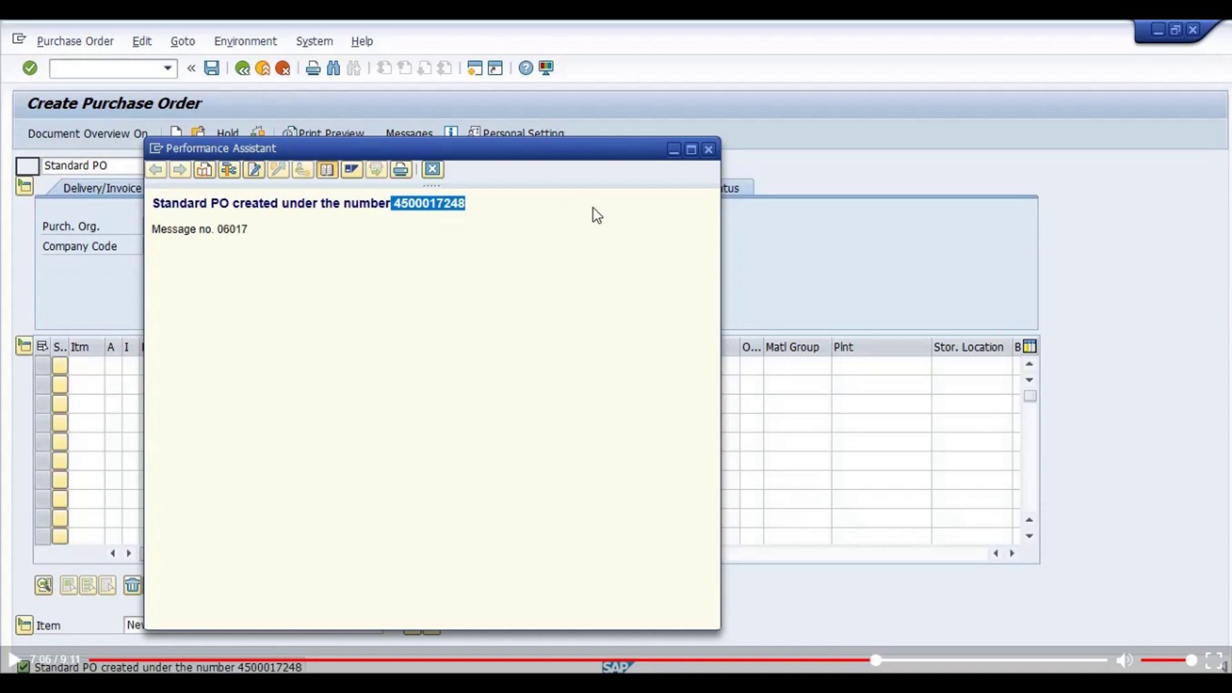
left_click(674, 150)
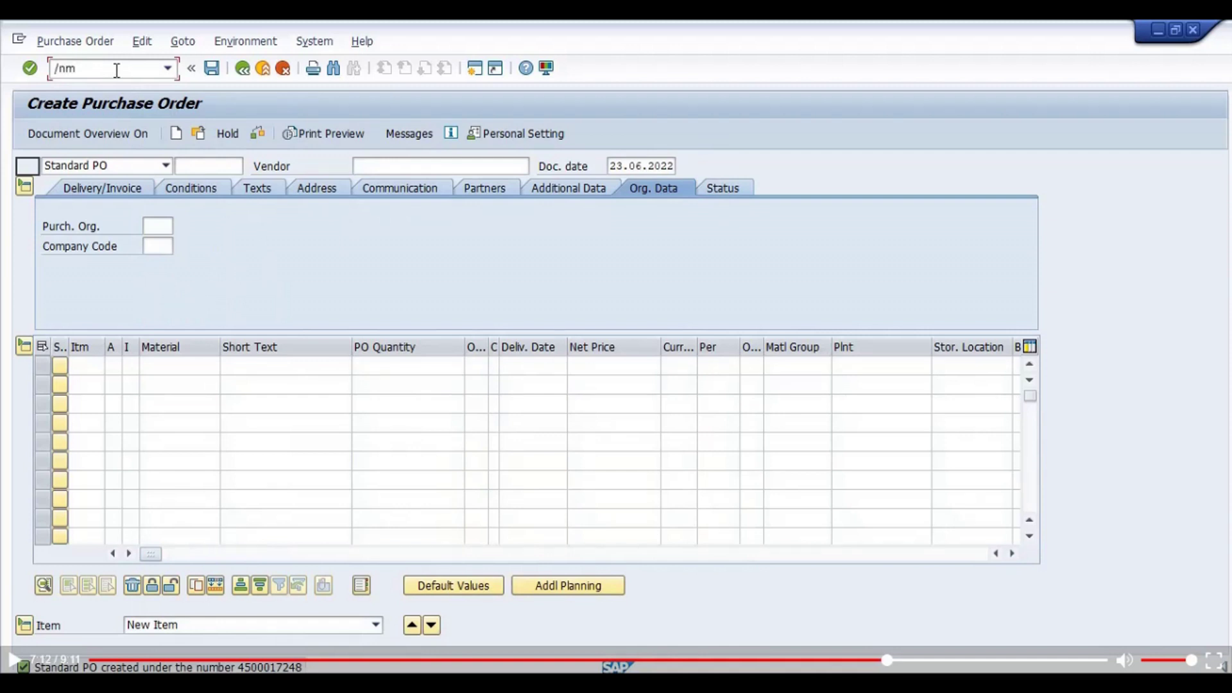
- Open the goods movement transaction (MIGO) and set it to Goods Receipt with reference to a purchase order
key("Return")
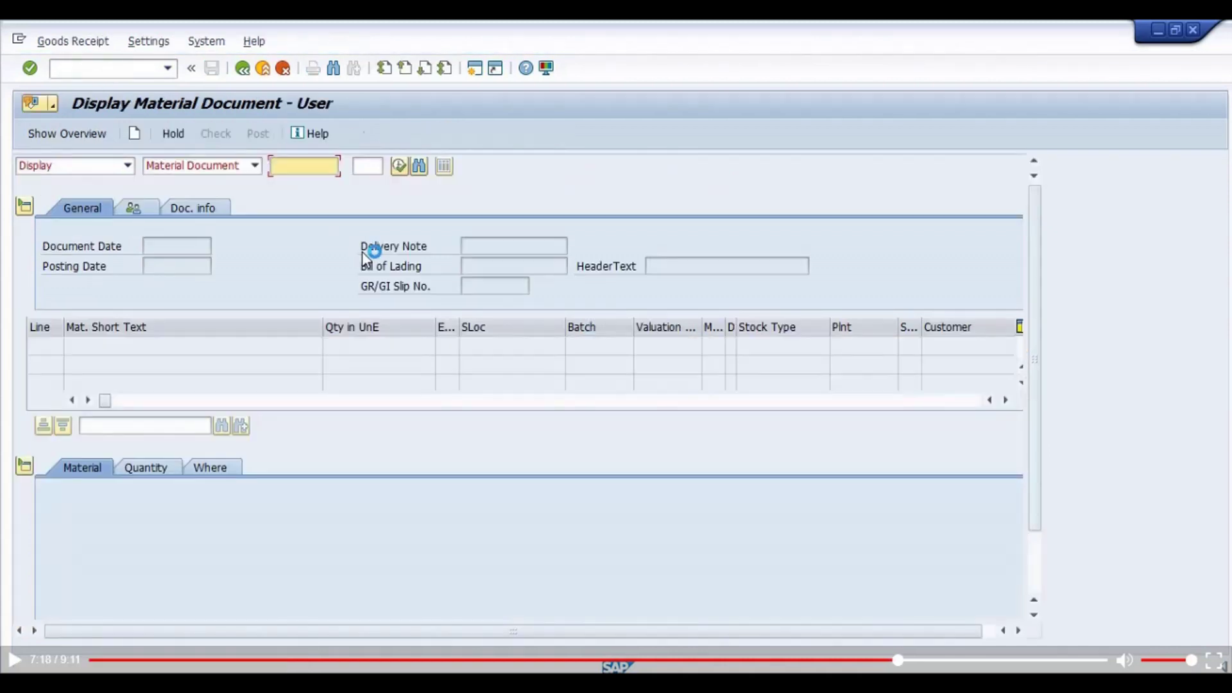
left_click(128, 167)
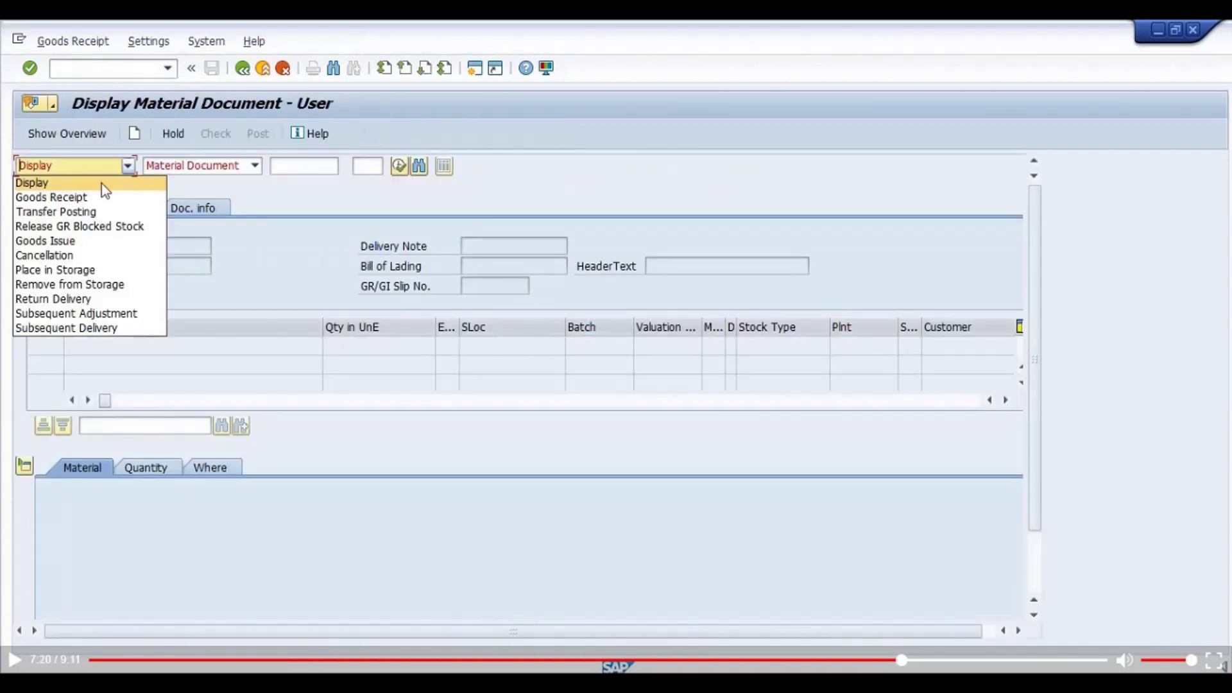
left_click(91, 194)
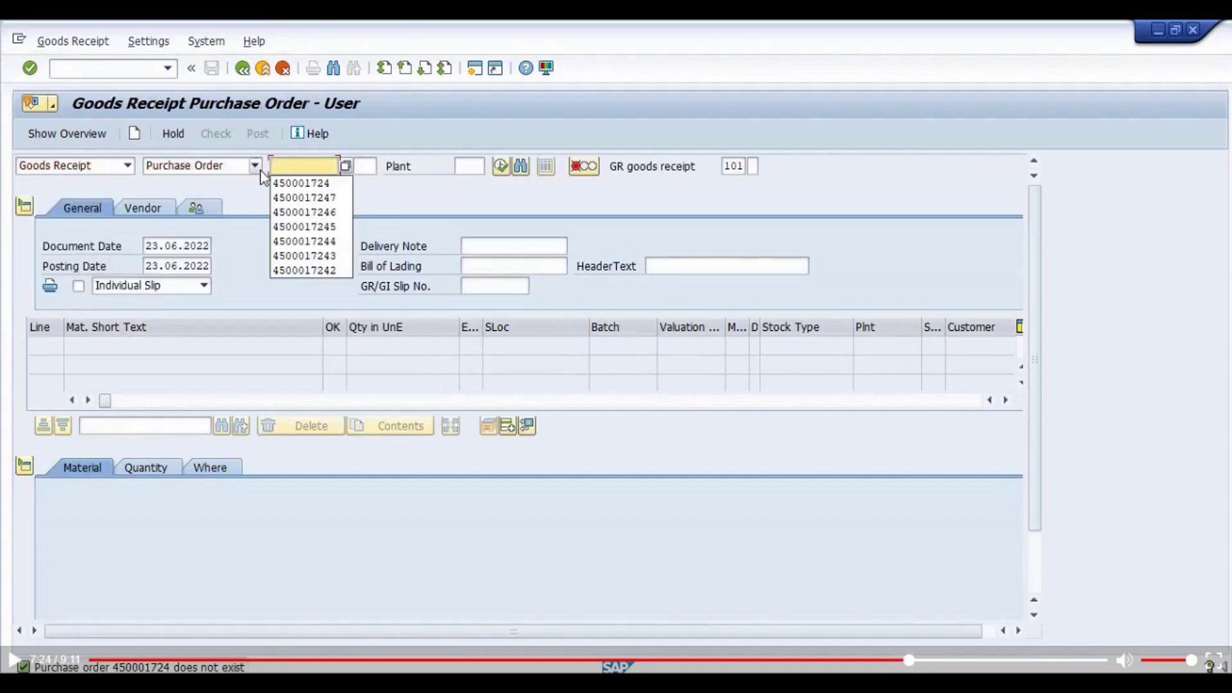
- Enter the newly created purchase order's number and load its item into the goods receipt
key("Down")
key("Down")
key("Return")
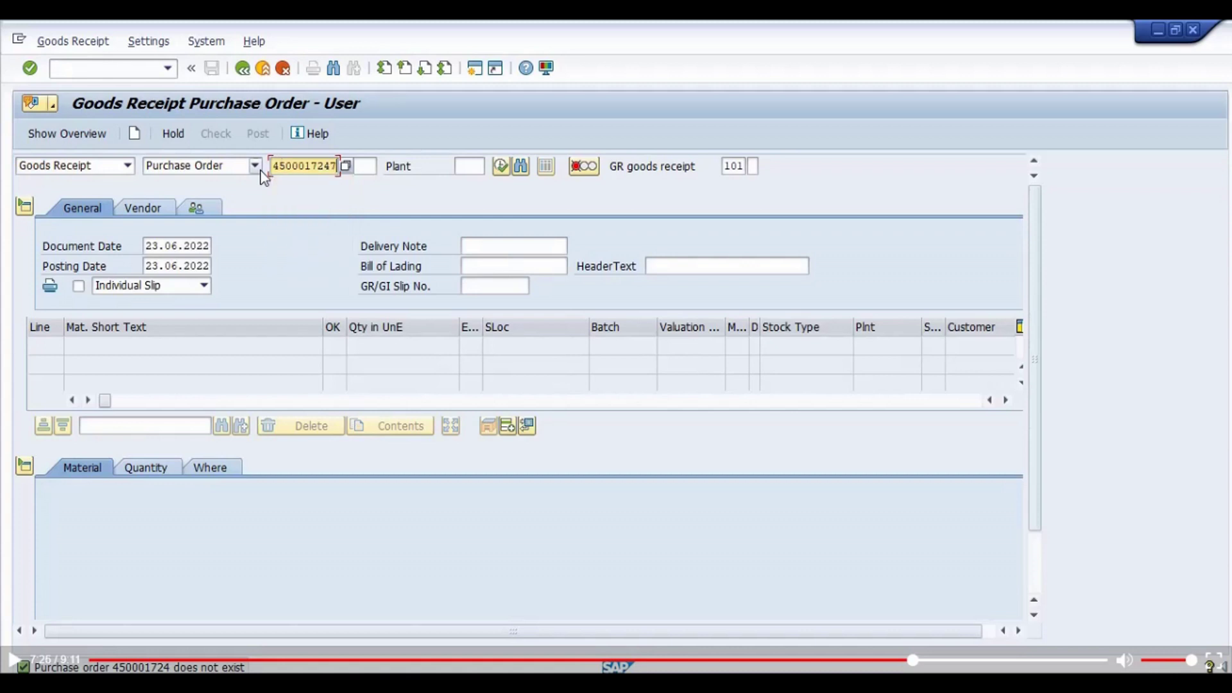
key("Down")
key("Down")
key("Return")
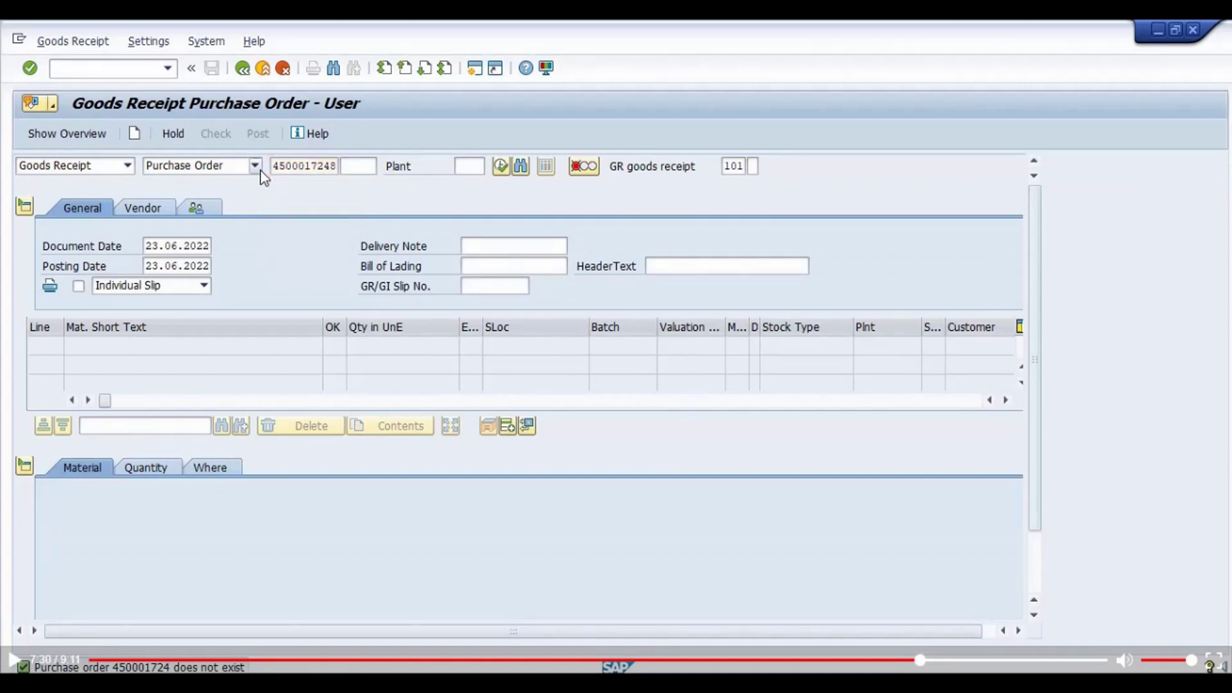
key("Return")
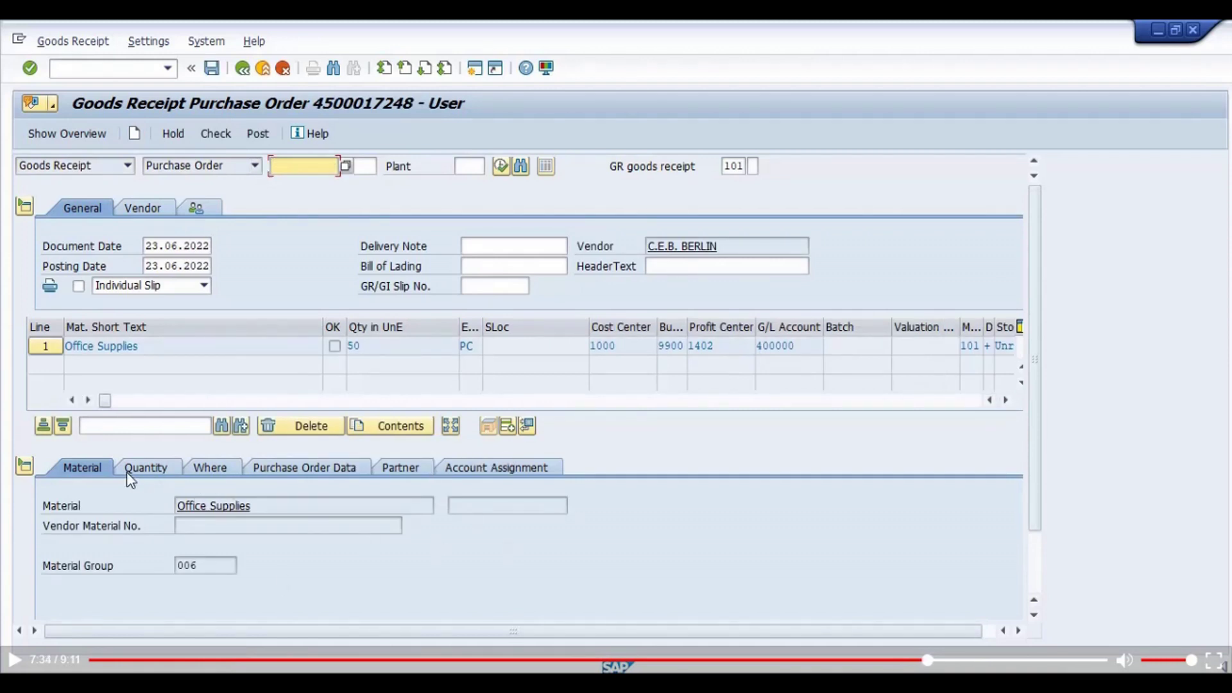
- Mark the Office Supplies item as OK, then check and post the goods receipt
scroll(834, 468, "down", 3)
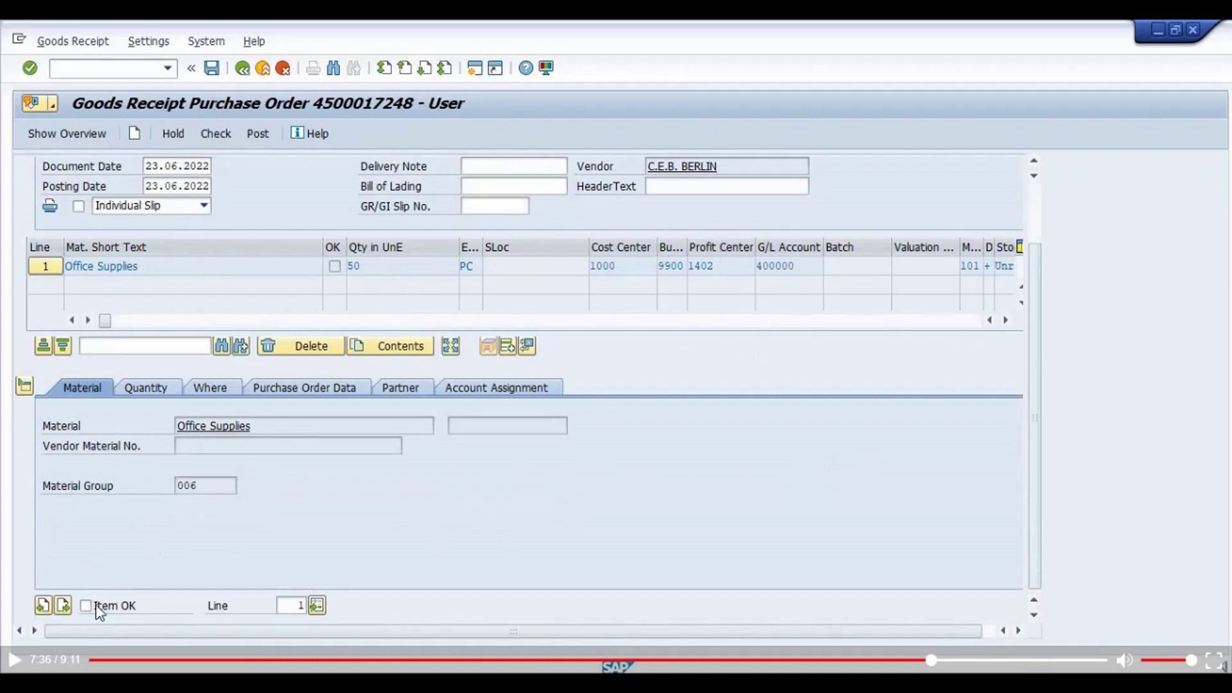
left_click(224, 142)
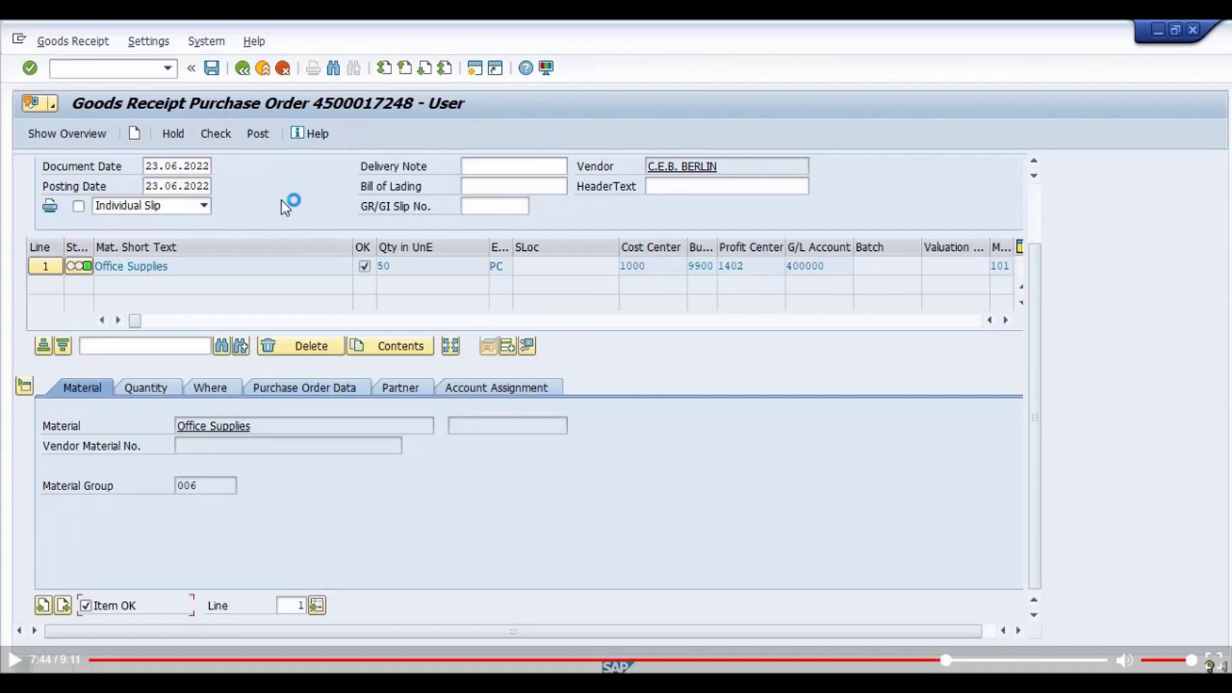
left_click(260, 135)
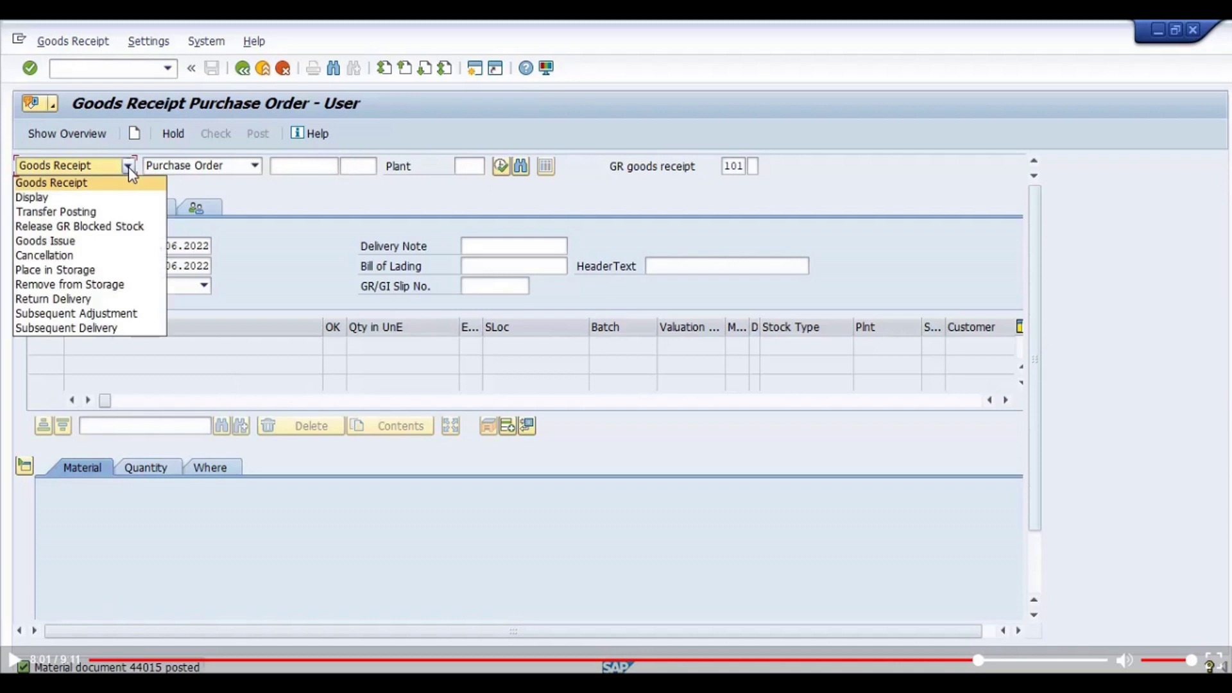
- Display the posted material document and open its accounting document from the list of FI documents
left_click(95, 197)
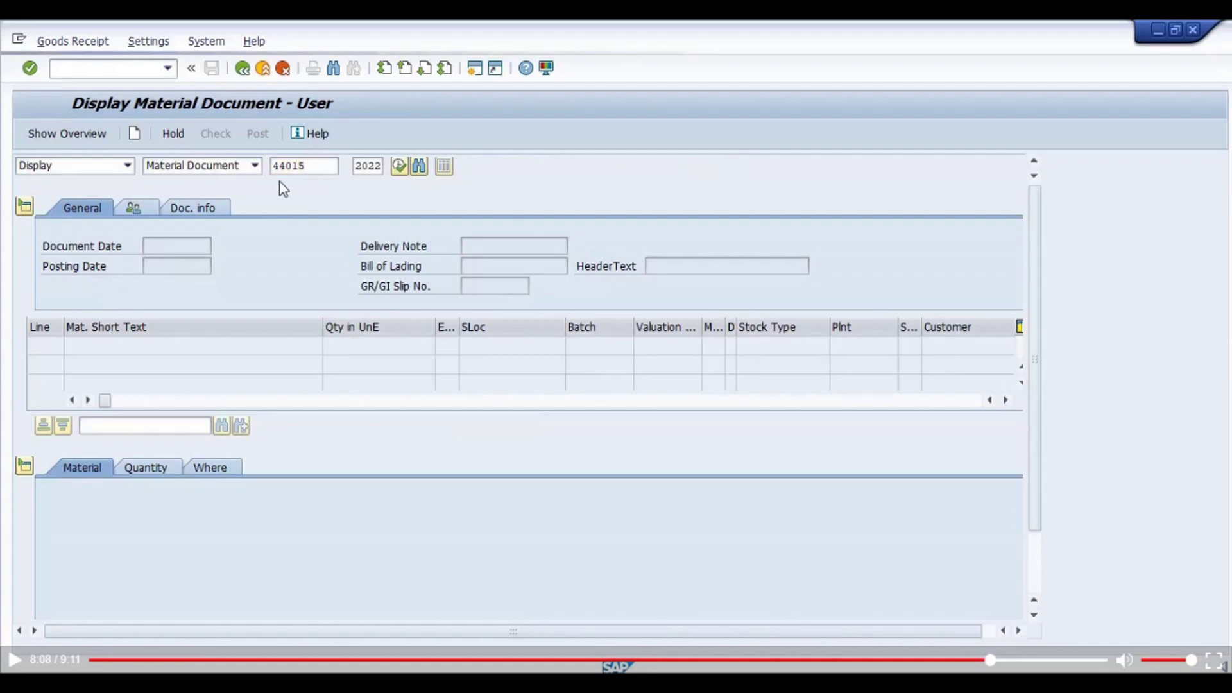
key("Return")
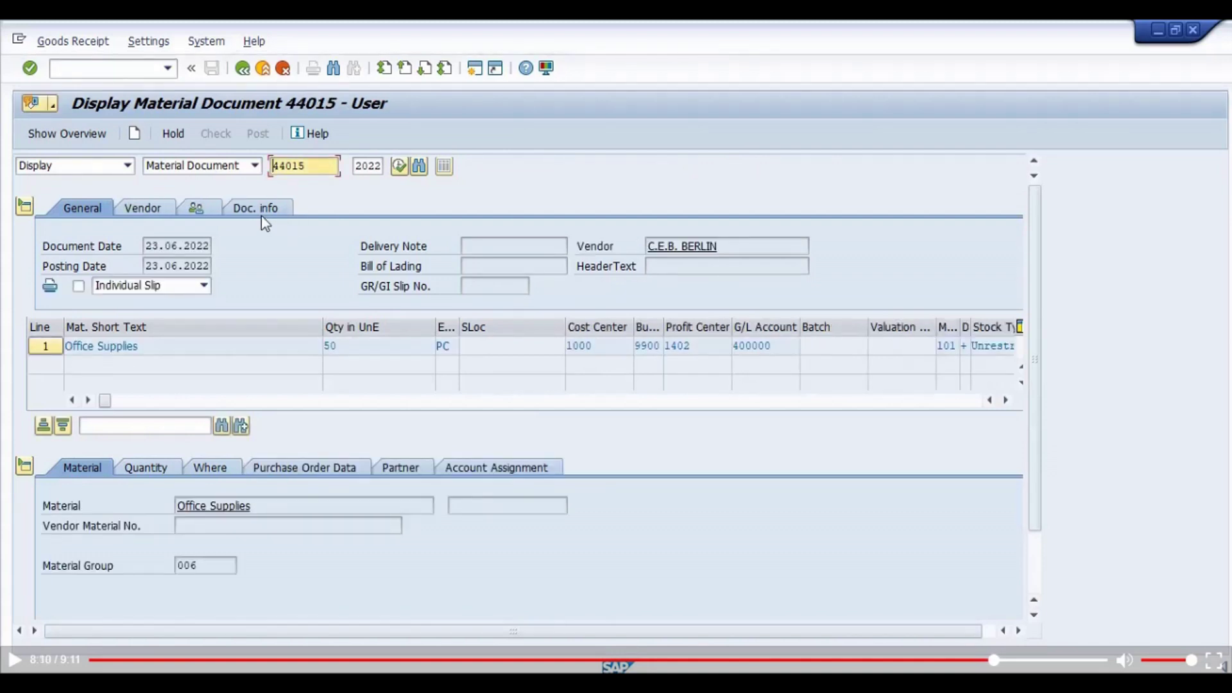
left_click(250, 209)
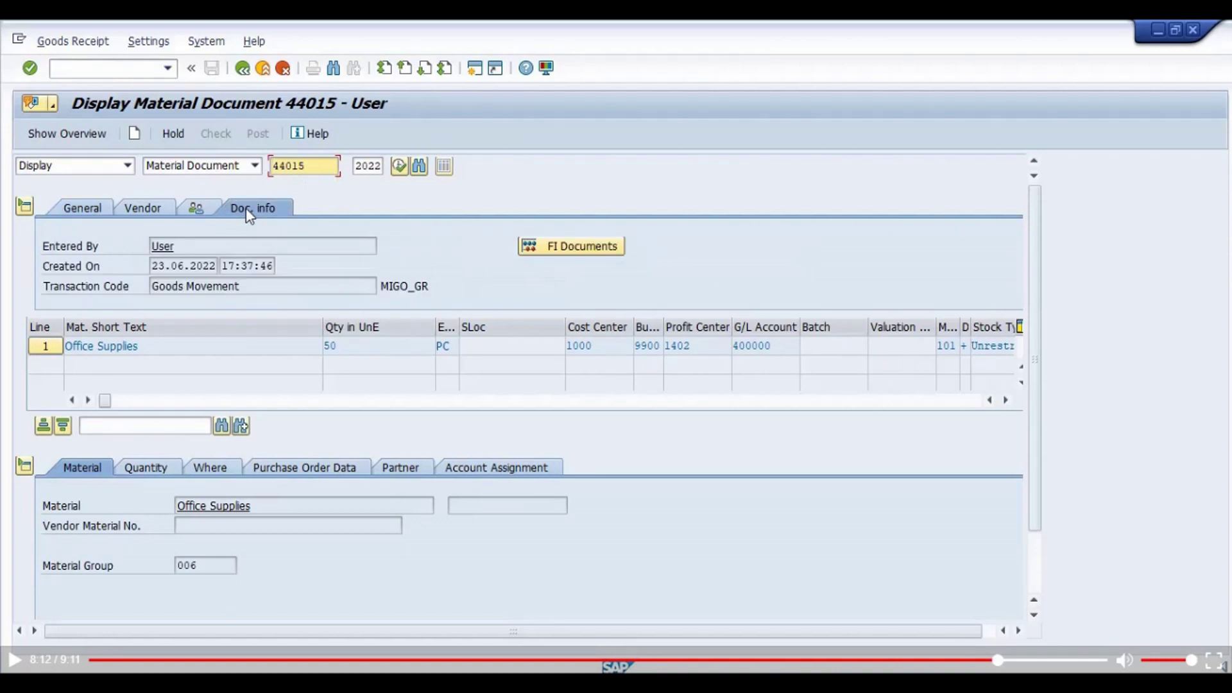
left_click(559, 249)
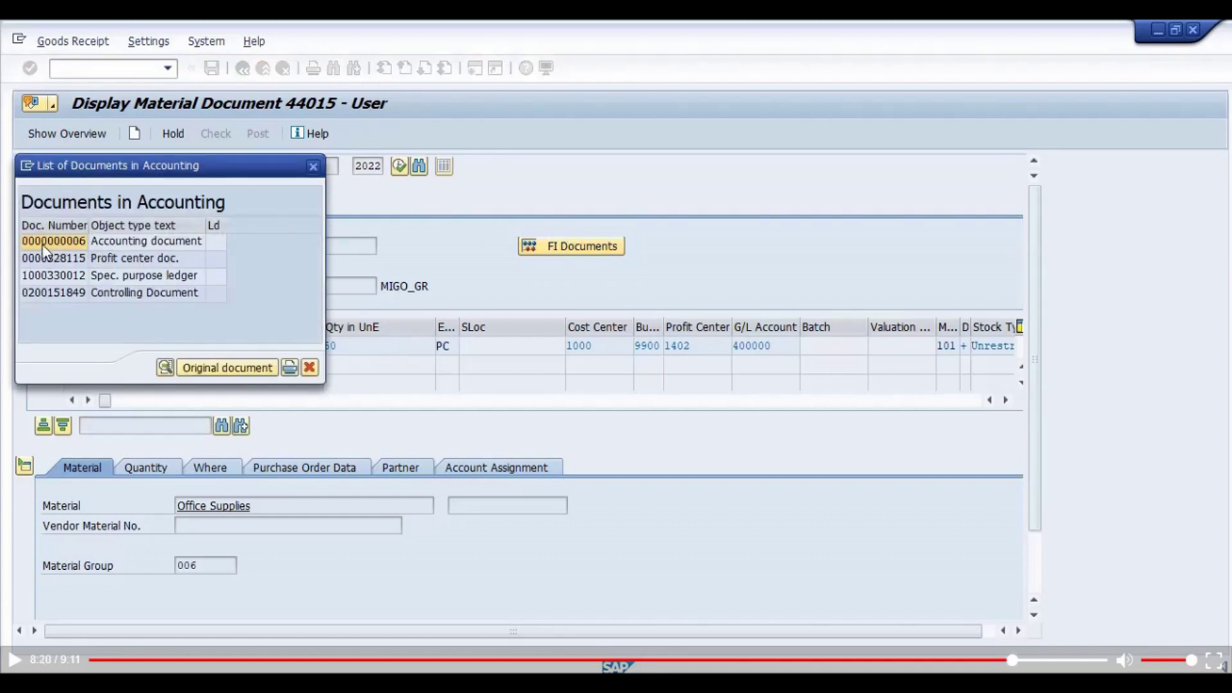
double_click(99, 241)
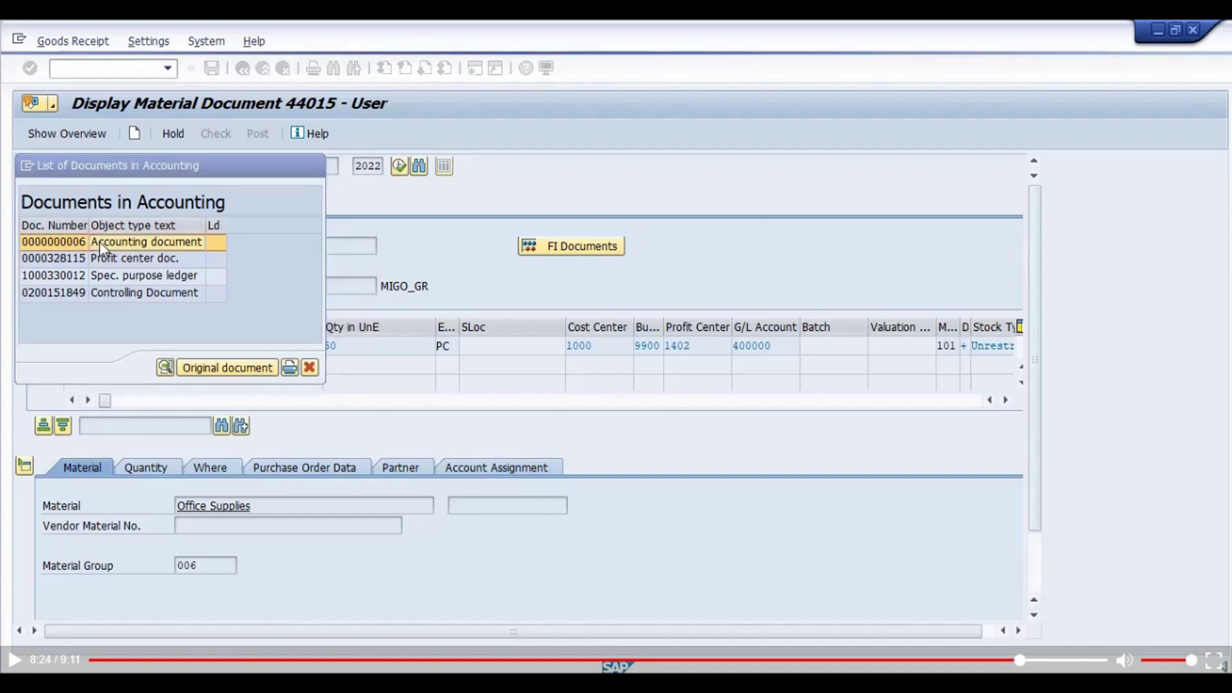